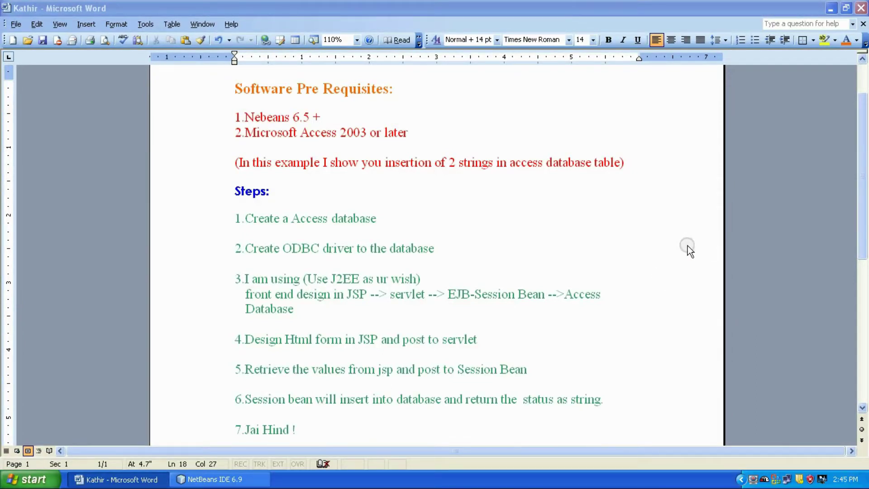
- Highlight the step about creating an Access database in the Word notes, then deselect it
left_click_drag(380, 218, 244, 231)
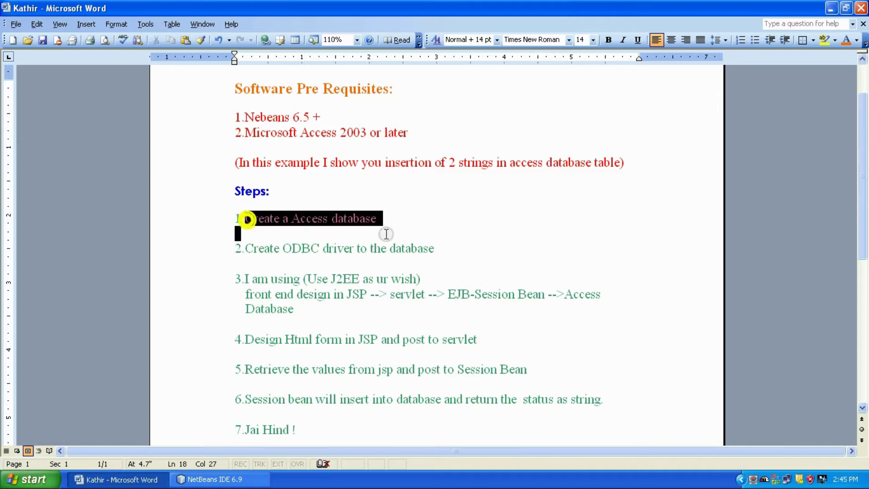
left_click(365, 260)
- Launch Microsoft Access from the Run box and start a new blank database
key("super+r")
type("msaccess")
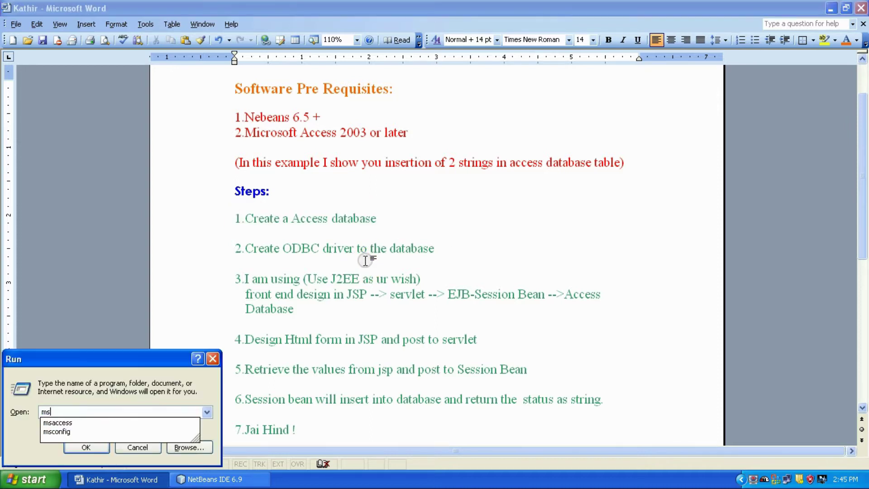
key("Return")
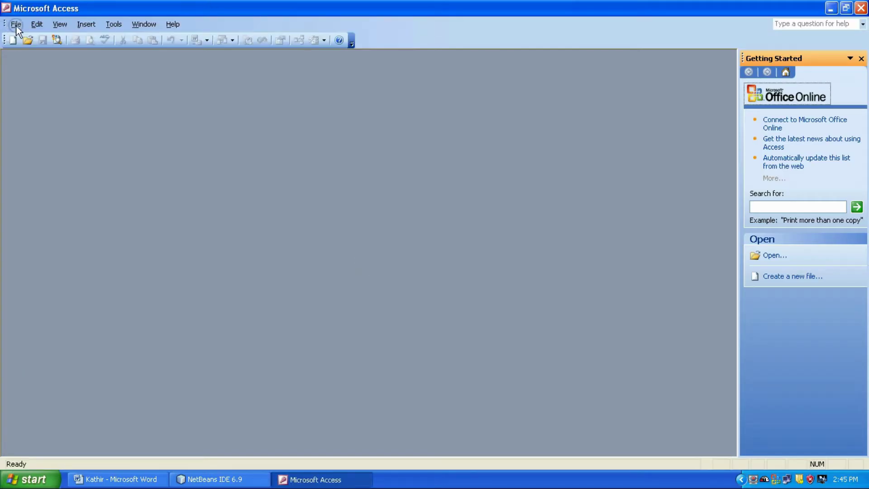
left_click(16, 25)
left_click(41, 40)
left_click(788, 98)
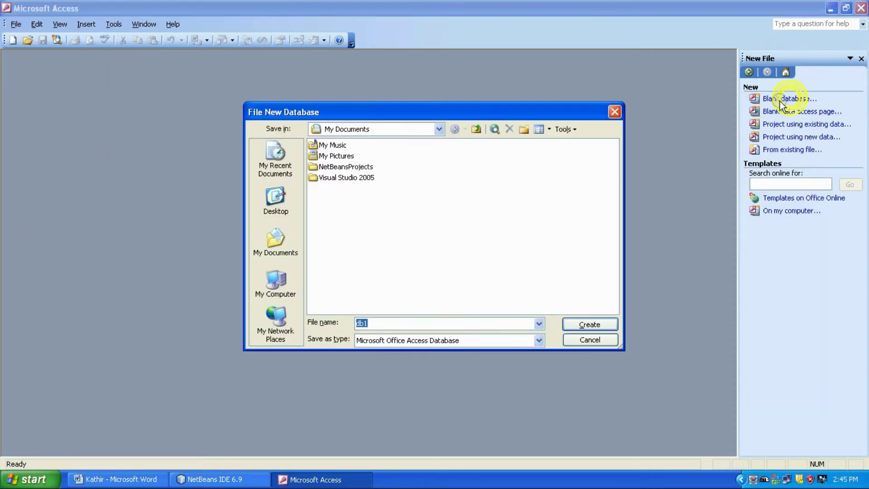
- Browse to drive C and create a new folder there
left_click(275, 200)
left_click(275, 284)
left_click(343, 145)
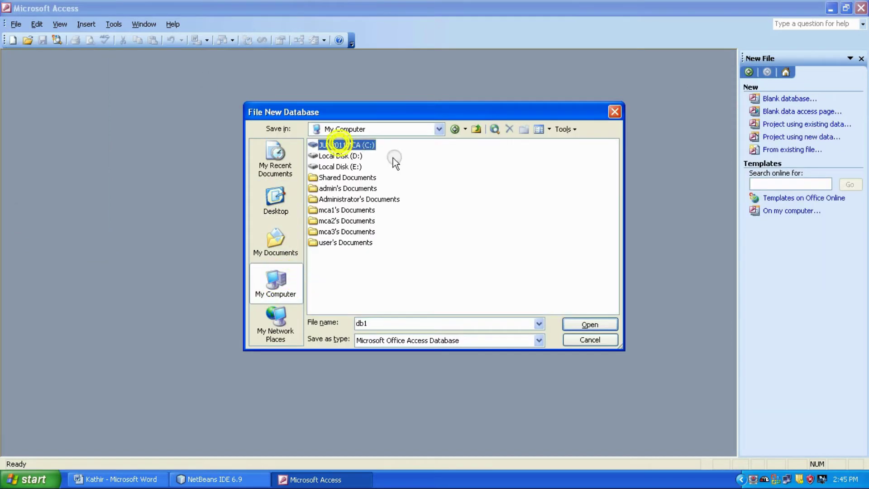
double_click(343, 144)
right_click(475, 254)
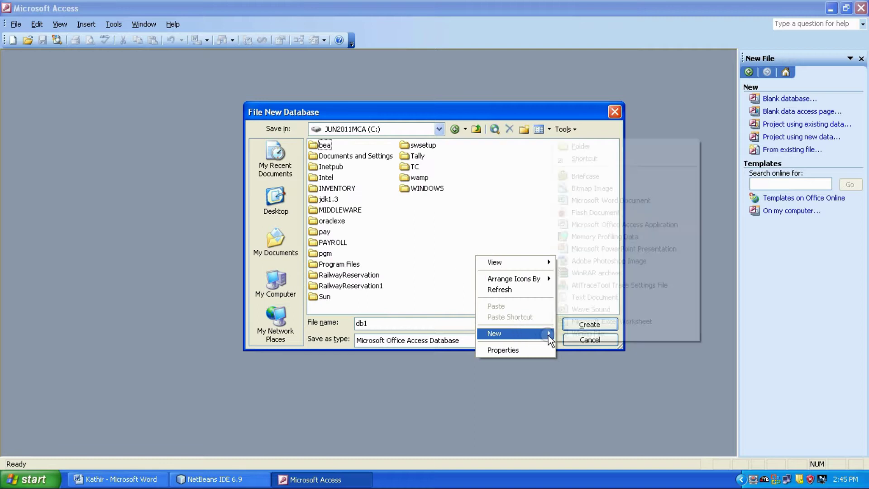
left_click(581, 147)
type("ejb")
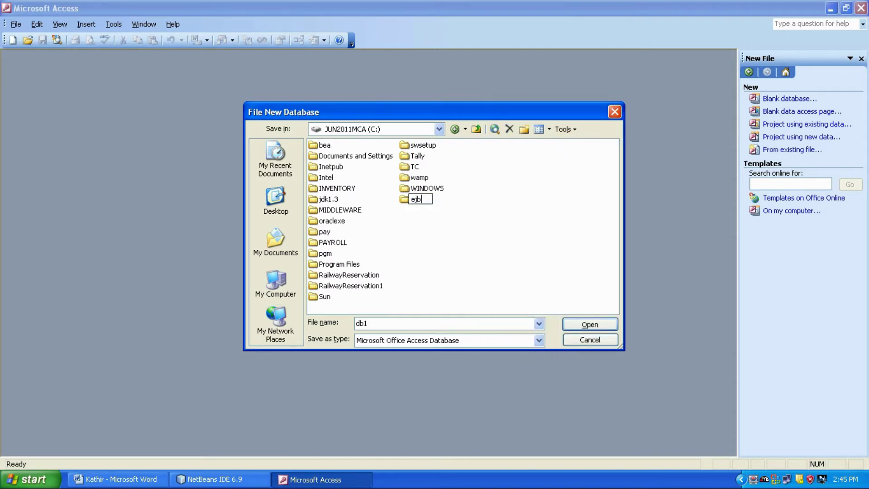
- Name the folder ejb, create database db1 inside it, and start a Design view table
key("Return")
double_click(415, 199)
left_click(590, 324)
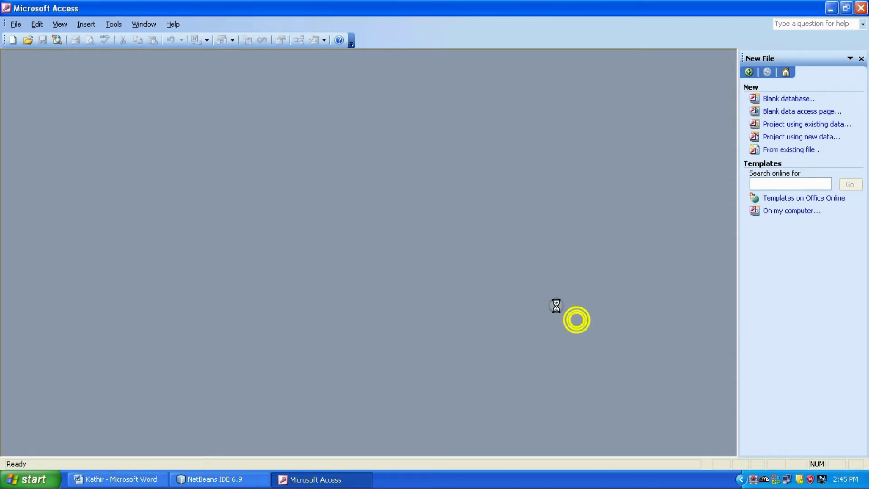
double_click(159, 105)
type("name")
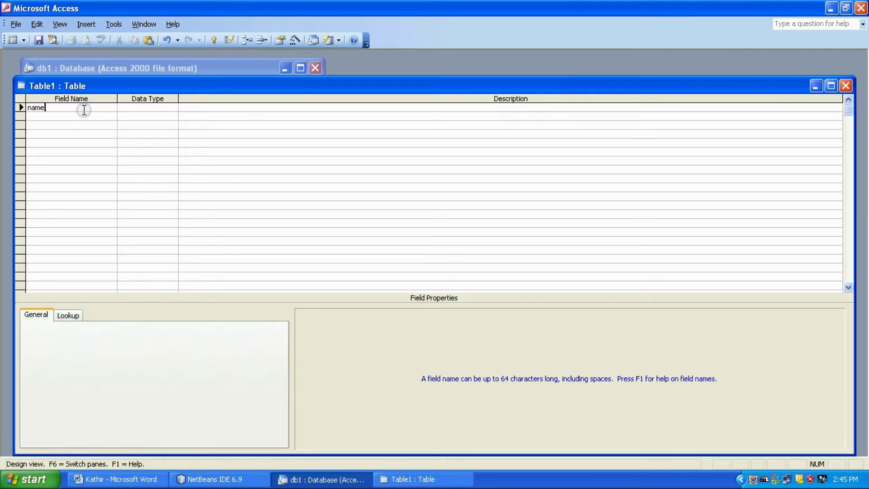
- Add text fields name and grade, save as 'list' without a primary key, and open it
key("Tab")
key("Tab")
key("Tab")
key("Tab")
key("Tab")
key("ctrl+s")
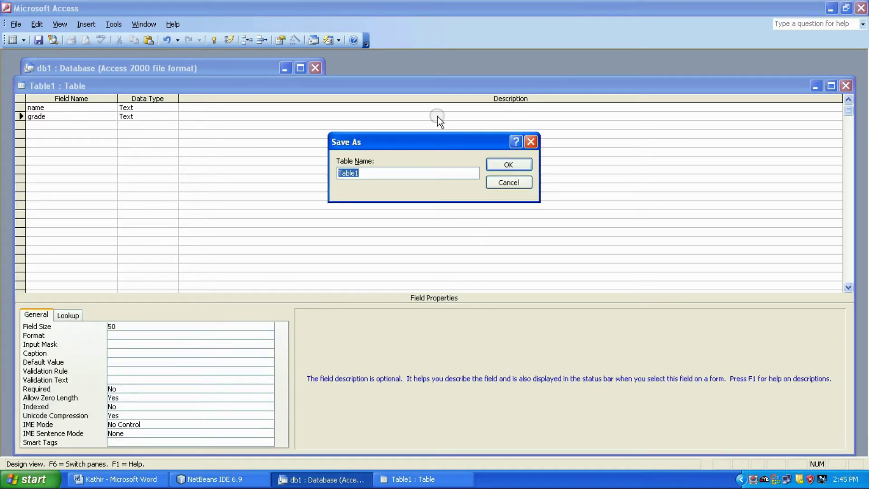
left_click(508, 164)
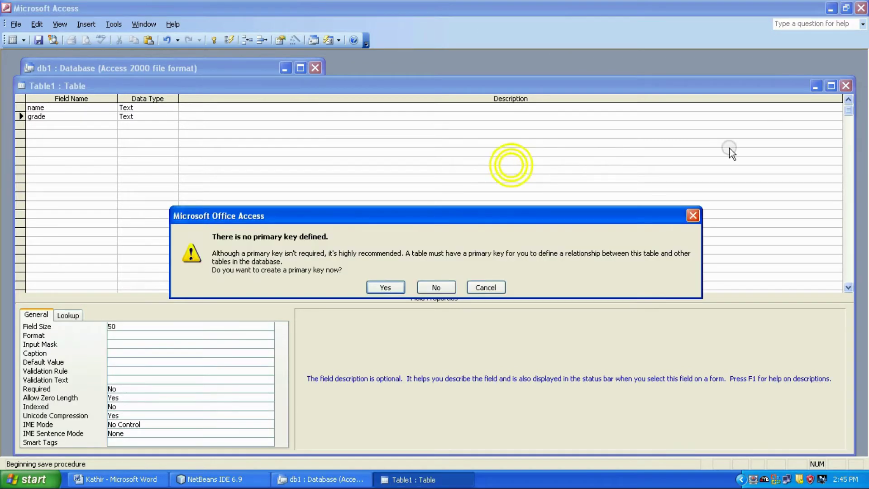
left_click(433, 287)
left_click(847, 87)
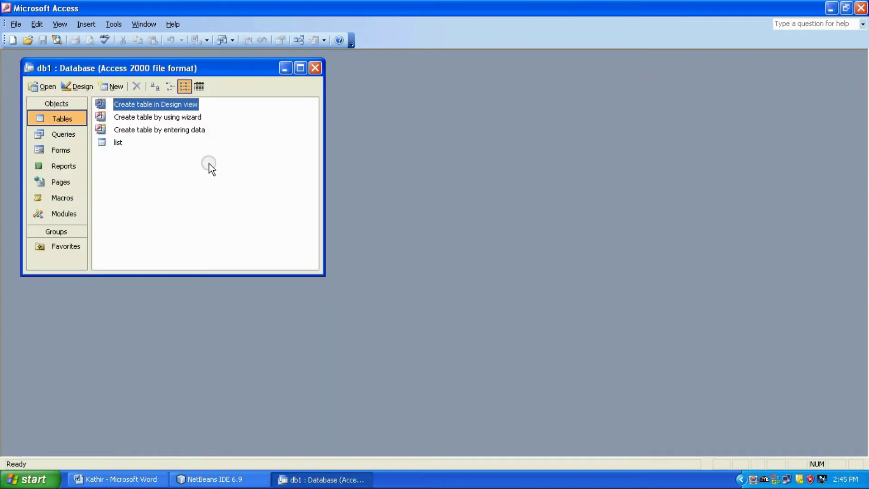
double_click(119, 142)
- Close the list table, minimize Access, review the ODBC step, and run control
left_click(843, 86)
left_click(833, 7)
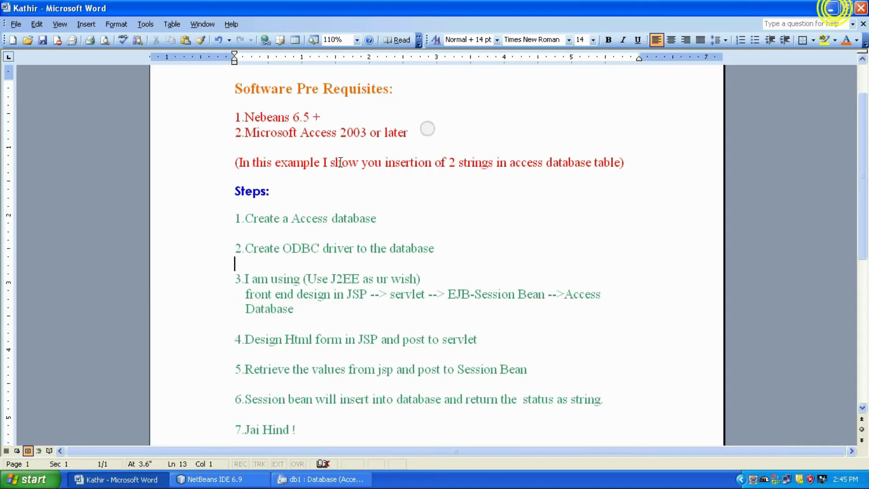
triple_click(410, 249)
left_click(410, 249)
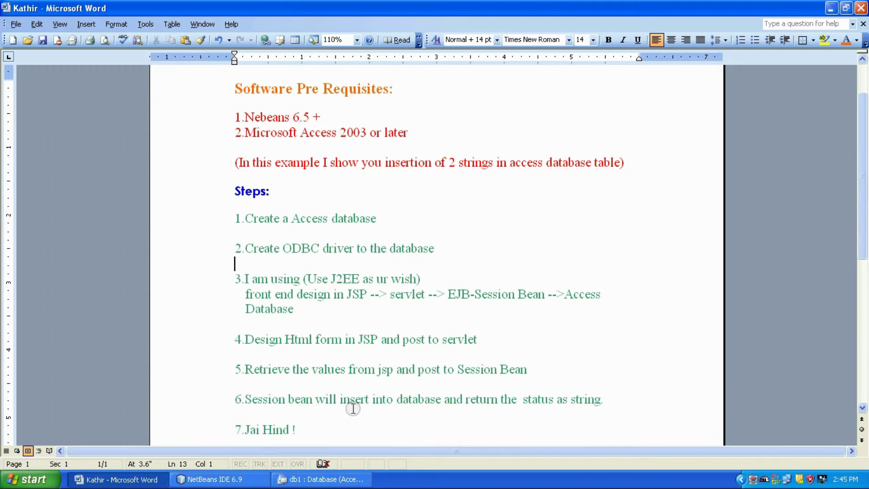
key("super+r")
type("con")
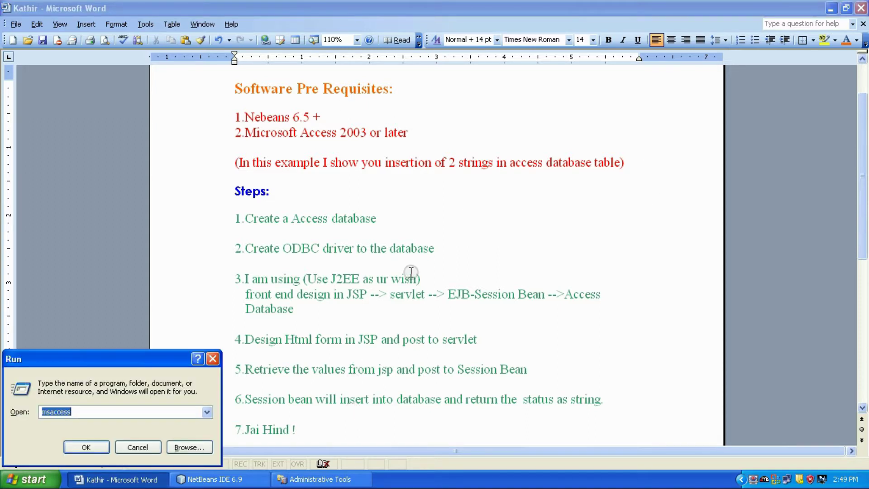
type("control")
key("Return")
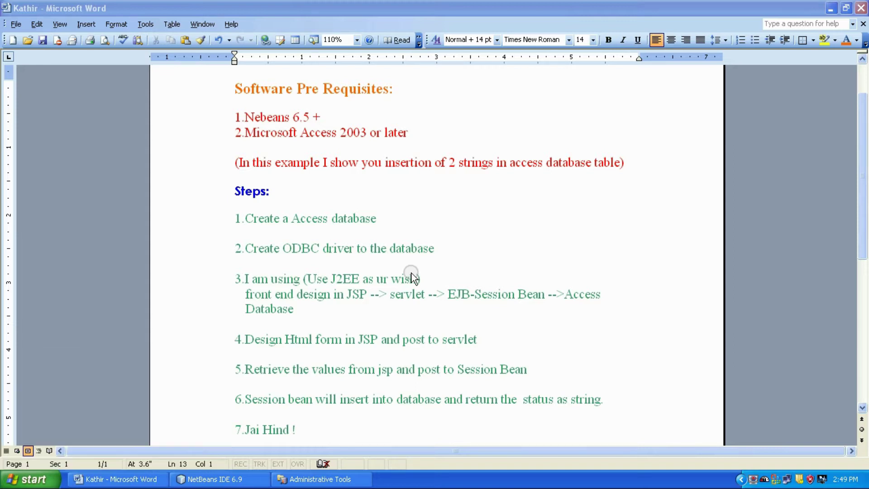
- Open ODBC Data Sources from Administrative Tools and add a source using the Microsoft Access driver
double_click(493, 169)
double_click(337, 205)
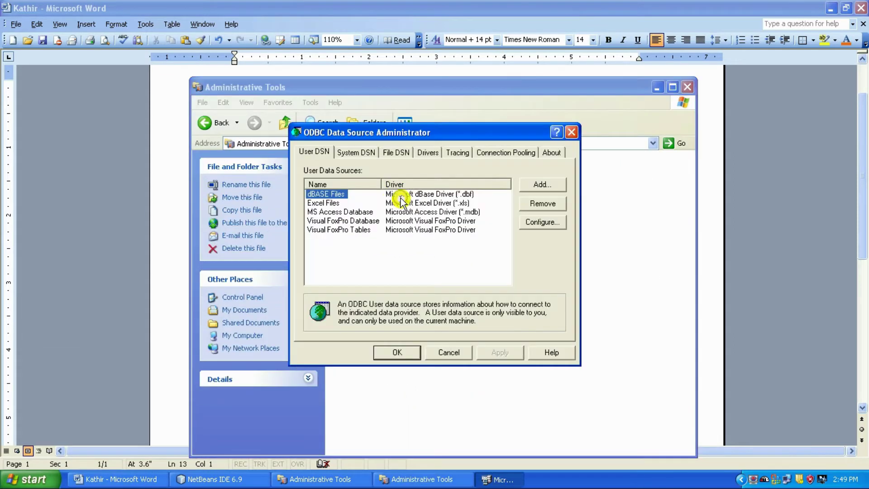
left_click(336, 212)
left_click(541, 184)
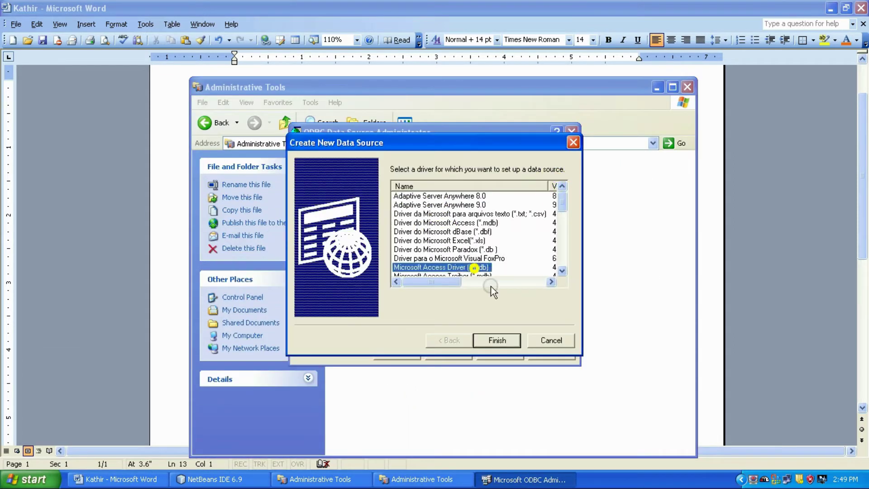
double_click(435, 265)
- Link the new source to C:\ejb\db1.mdb, name it libra, and save it
left_click(316, 213)
double_click(434, 218)
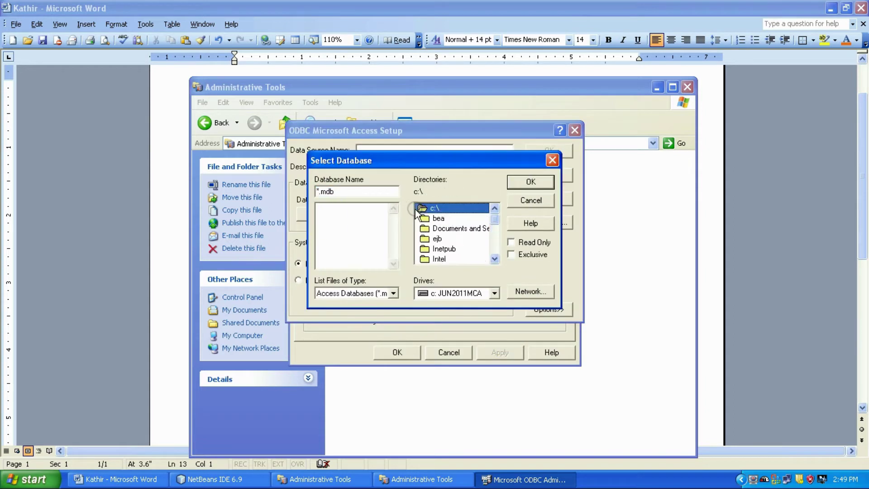
left_click(333, 207)
left_click(530, 183)
left_click(372, 150)
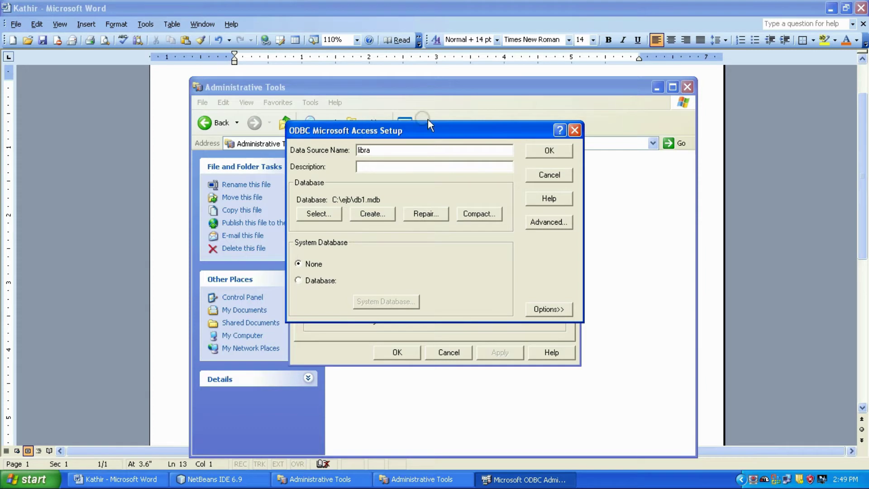
left_click(548, 151)
- Close the ODBC manager and Administrative Tools, and highlight step 3 in the notes
left_click(397, 352)
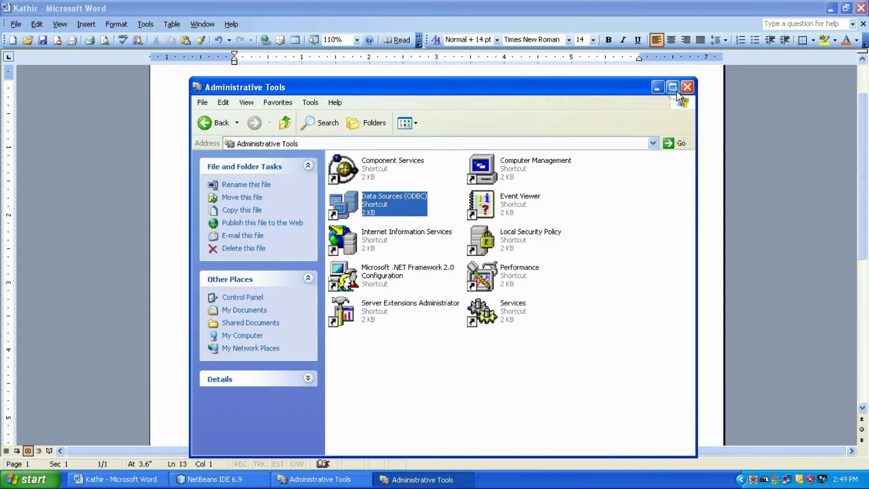
left_click(658, 88)
left_click_drag(234, 275, 311, 307)
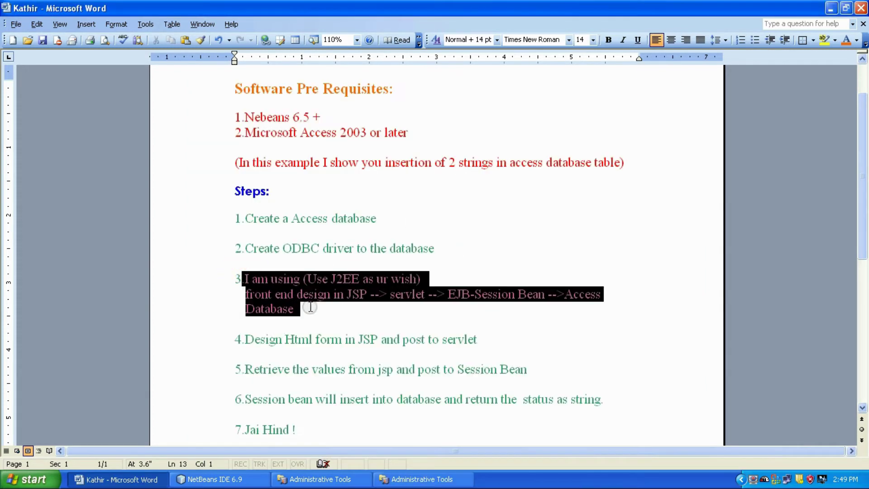
- Switch to NetBeans and pick Java EE > Enterprise Application as a new project
left_click(301, 299)
left_click(218, 479)
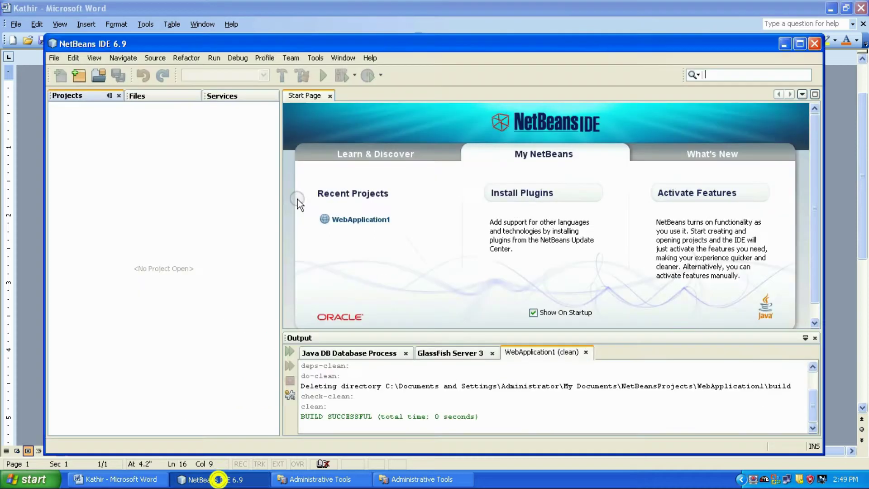
left_click(54, 58)
left_click(81, 73)
left_click(379, 179)
left_click(529, 144)
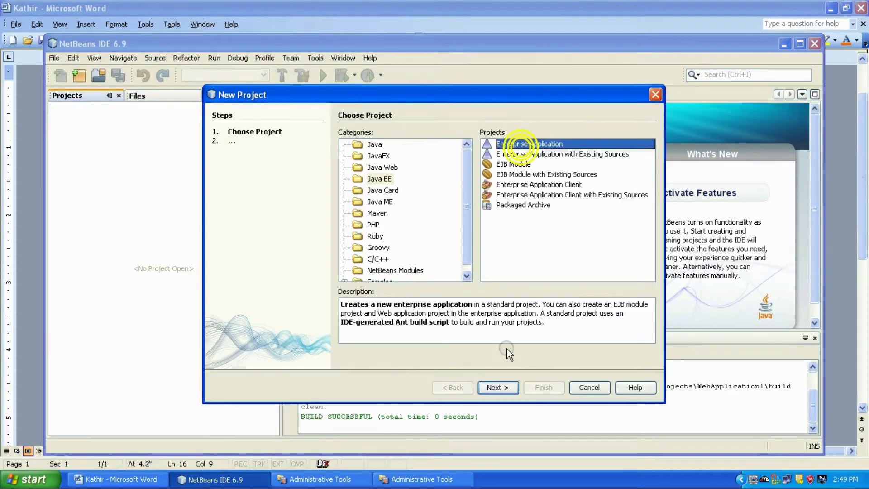
- Name the project Ejb Intro, keep GlassFish Server 3 defaults, and expand Ejb Intro-war
left_click(497, 387)
type("Ej")
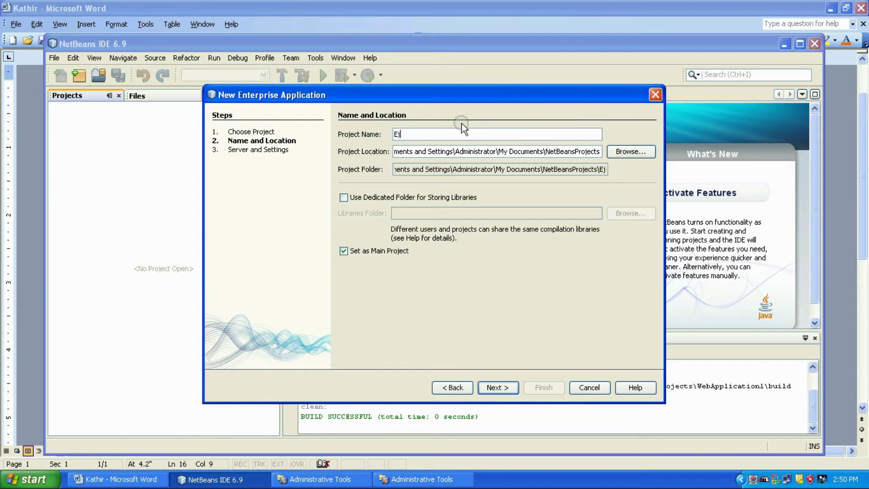
type("b Intro")
left_click(497, 387)
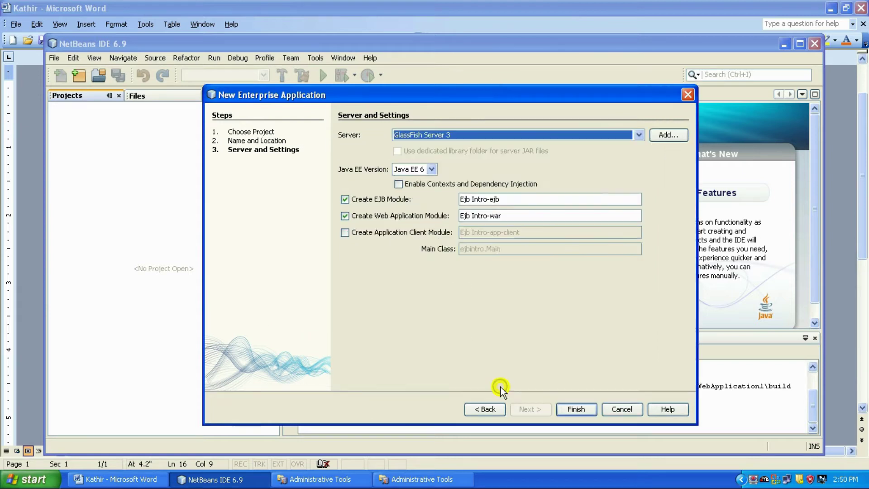
left_click(576, 410)
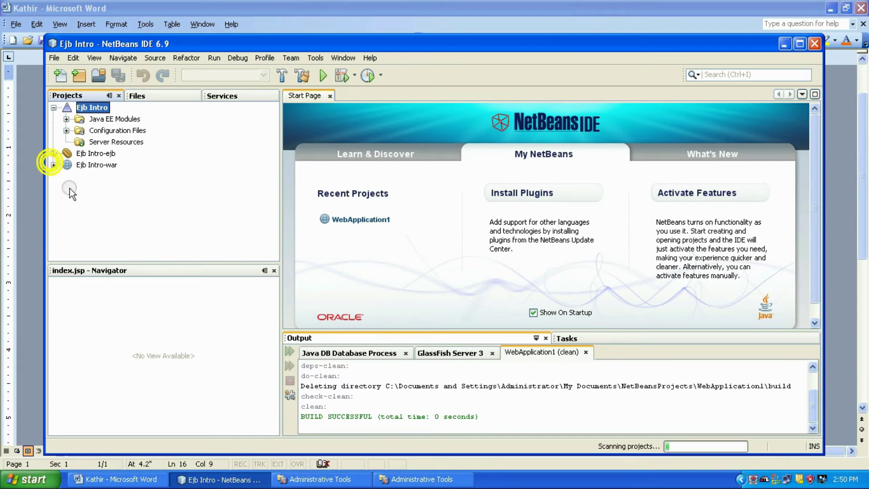
left_click(54, 164)
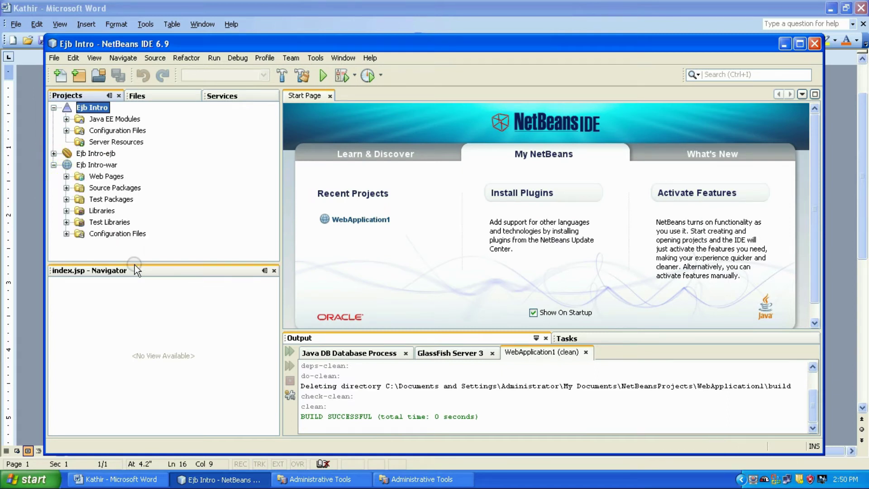
- Open index.jsp from Web Pages and show the Palette from the Window menu
left_click_drag(135, 265, 135, 396)
left_click(66, 176)
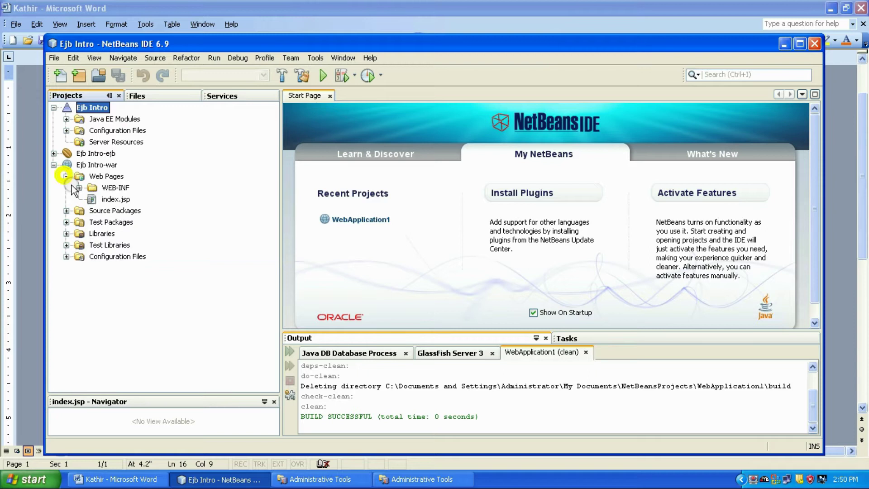
left_click(330, 95)
left_click(469, 250)
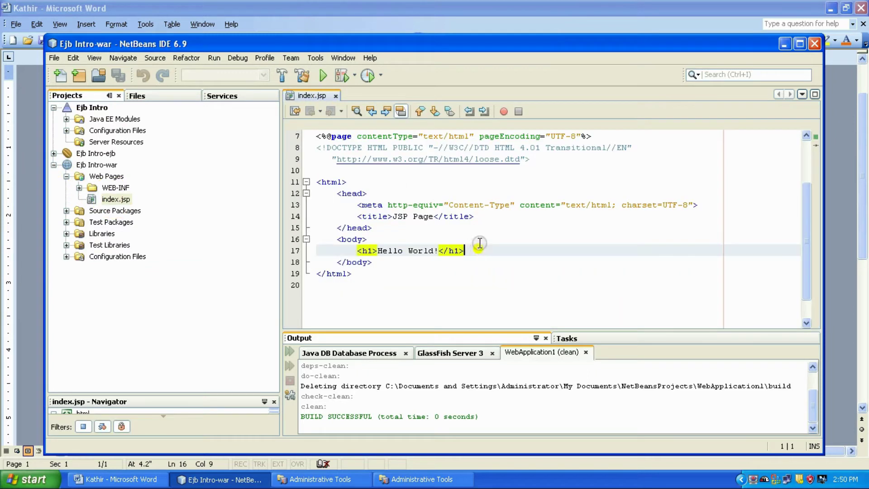
left_click(343, 57)
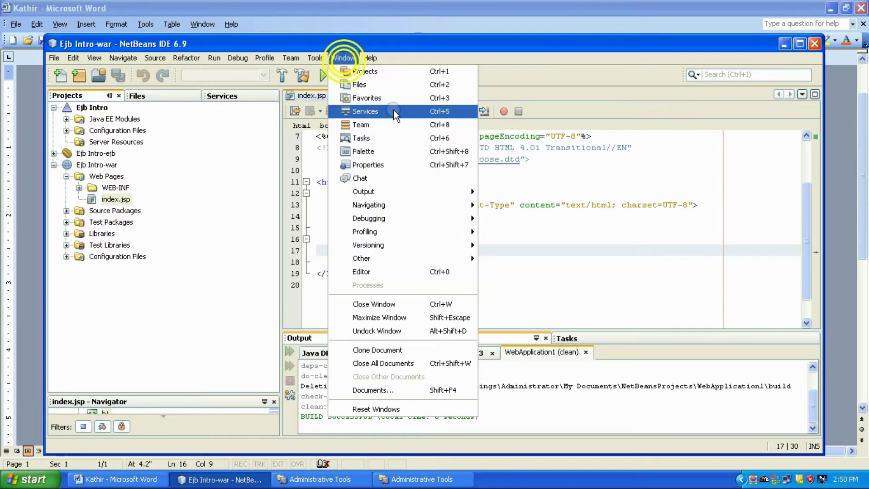
left_click(389, 156)
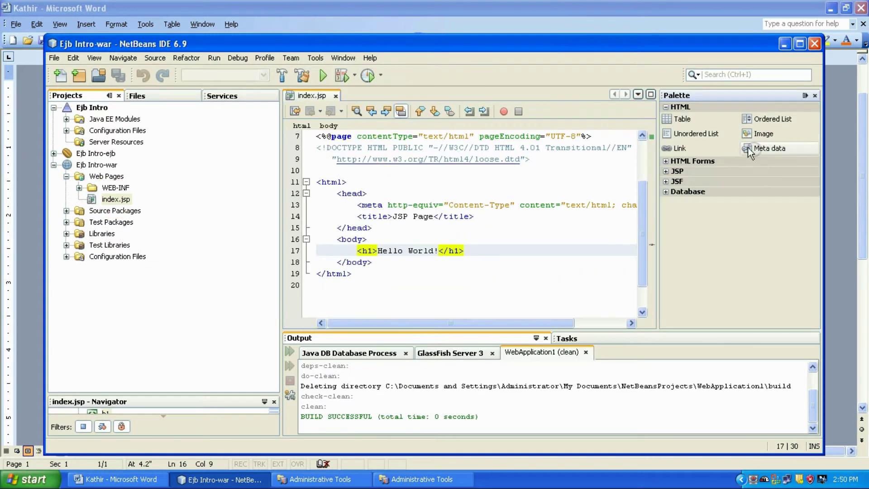
- Insert a POST form targeting serv below the Hello World heading, with blank lines inside
left_click(666, 161)
left_click_drag(682, 172, 523, 257)
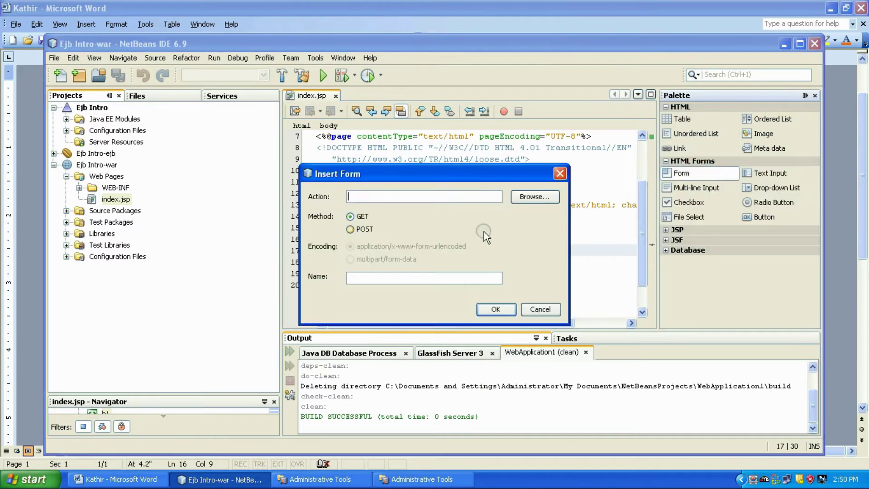
type("serv")
left_click(351, 229)
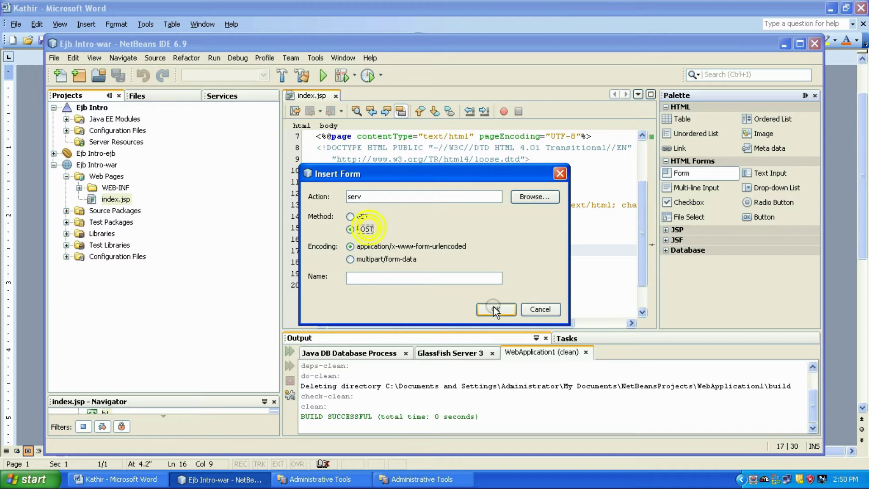
left_click(494, 309)
left_click(357, 251)
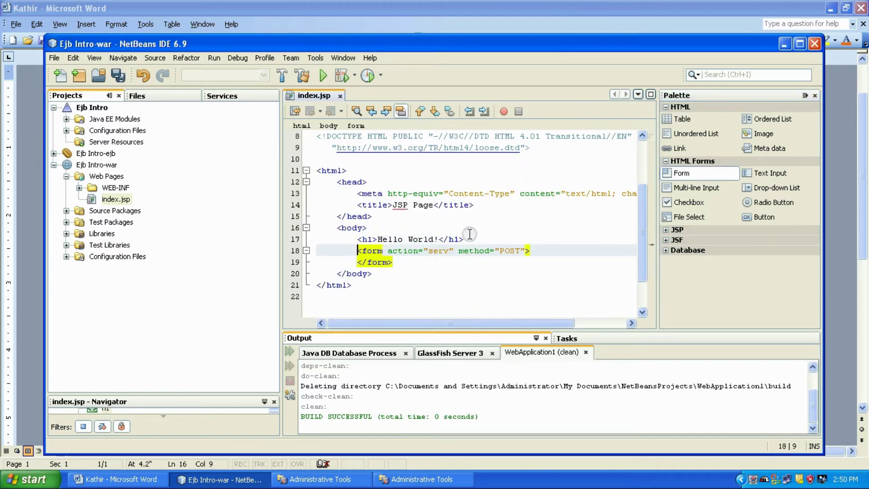
left_click(532, 251)
key("Return")
key("Return")
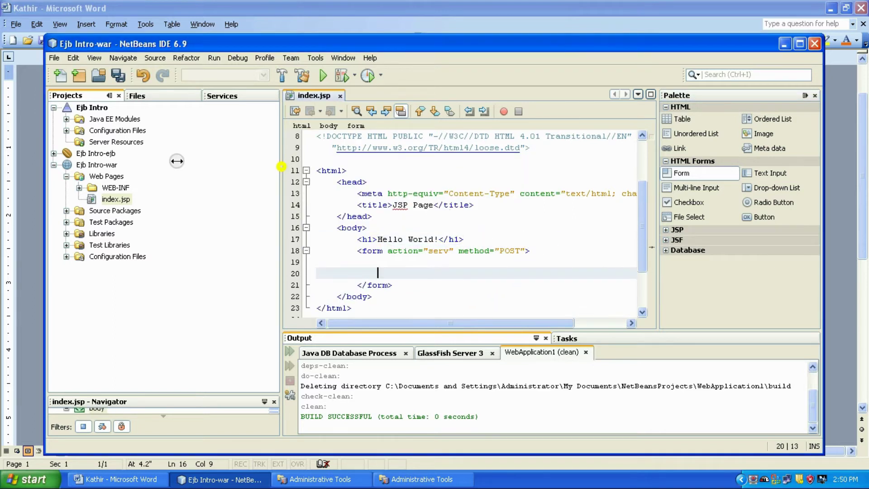
left_click_drag(279, 161, 193, 162)
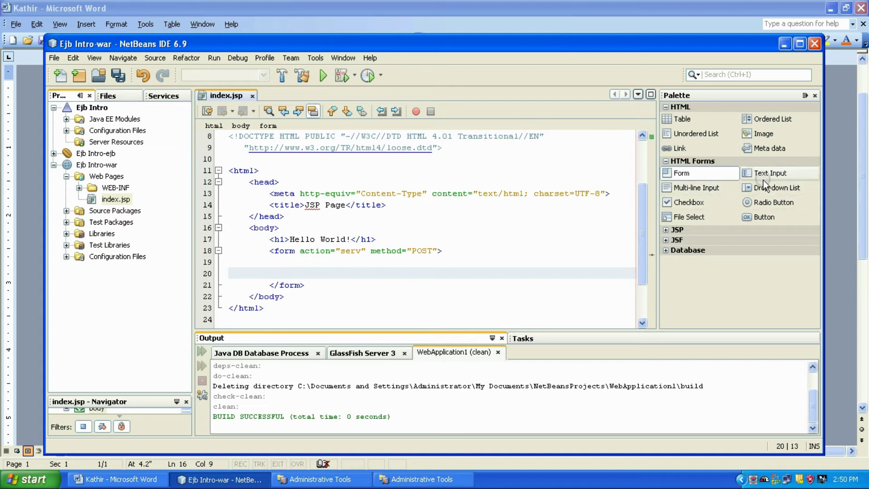
- Add name and grade text inputs and an 'Add to database' submit button to the form
left_click_drag(767, 174, 400, 262)
type("nam")
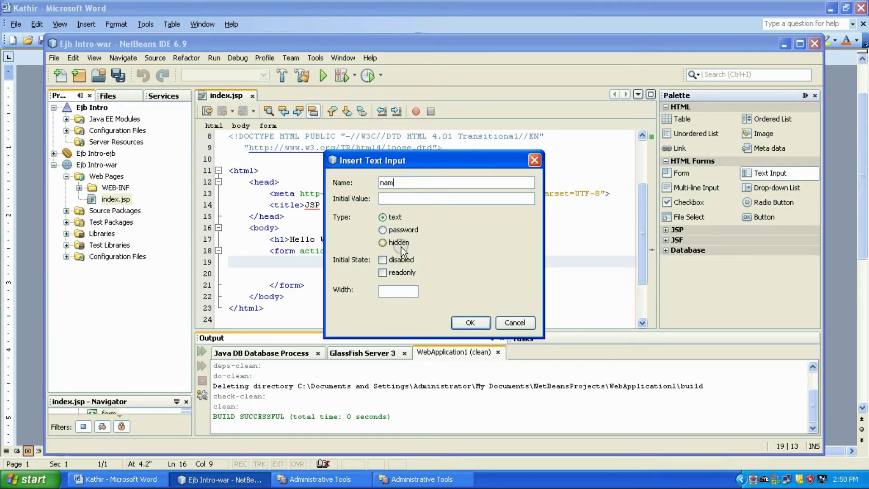
type("e")
left_click(471, 322)
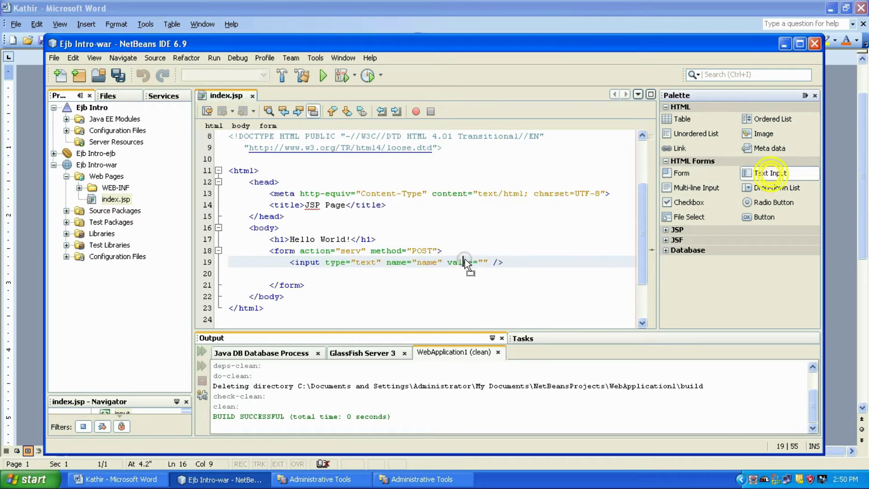
left_click_drag(767, 173, 465, 273)
type("grad")
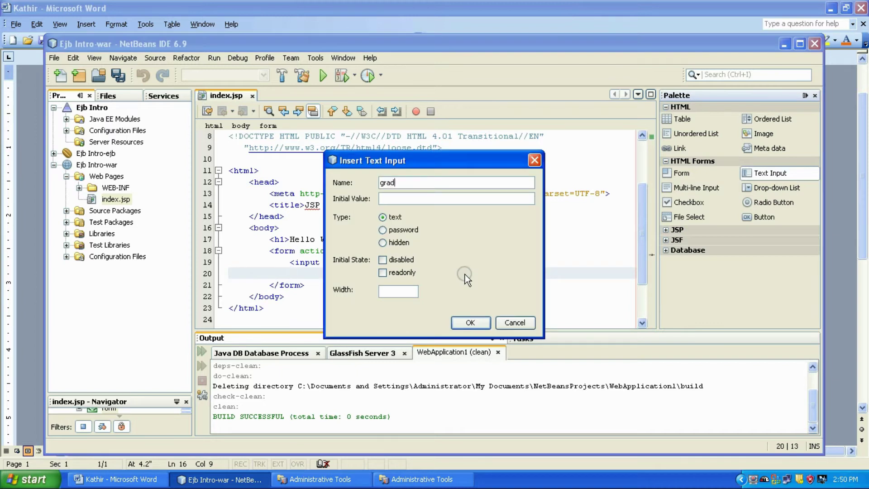
type("e")
left_click(471, 323)
key("Return")
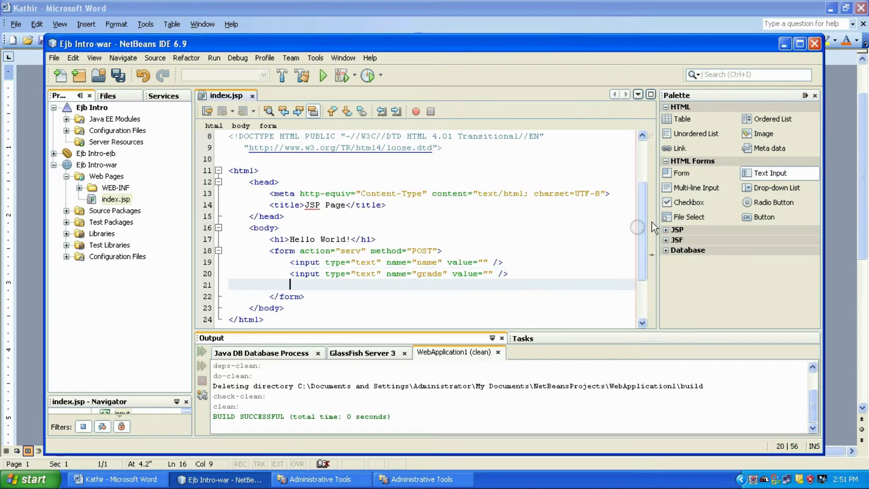
left_click_drag(764, 217, 465, 283)
type("Add to database")
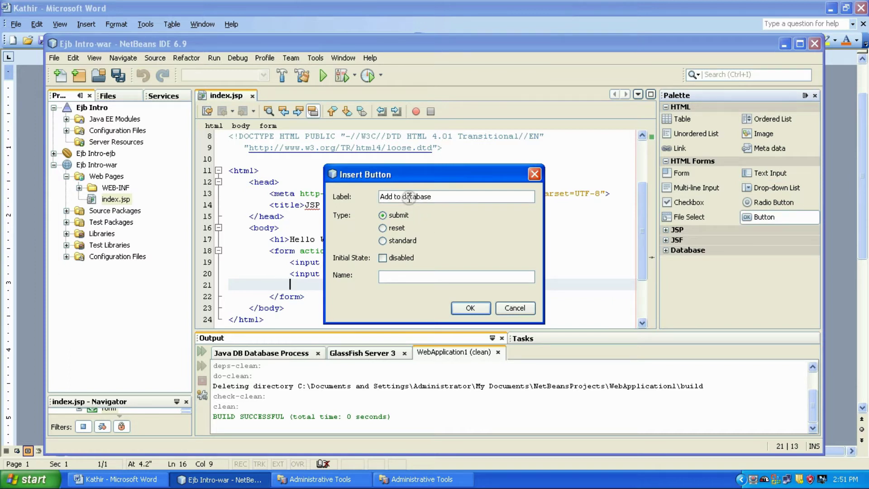
left_click(469, 308)
- Add Name and Grade labels with <br> line breaks, then save index.jsp
left_click(283, 262)
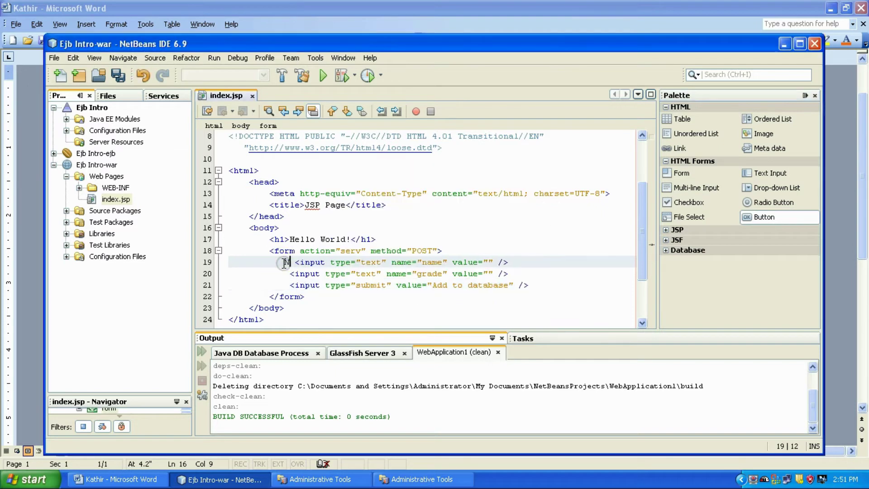
type("Name :")
key("Down")
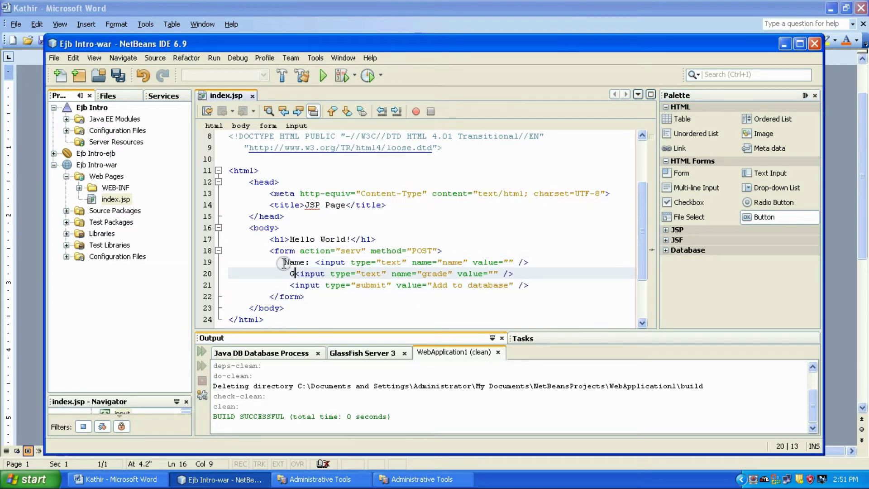
type("Grade :")
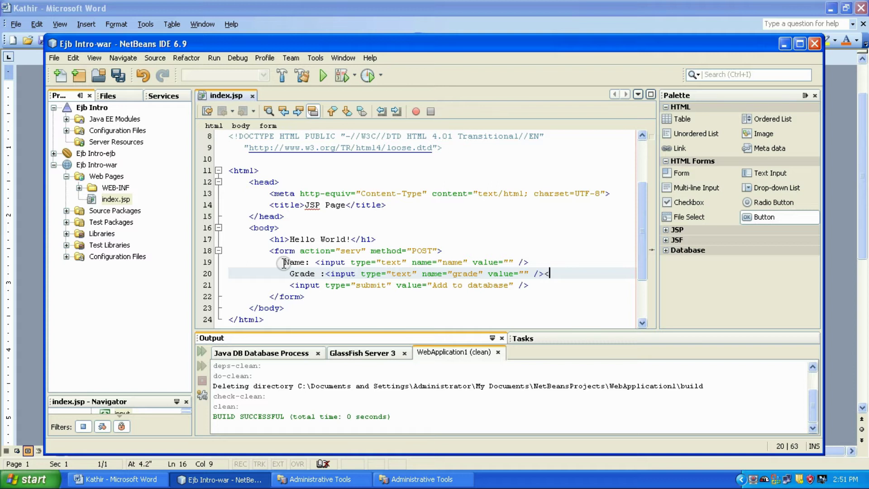
key("Up")
type("<br")
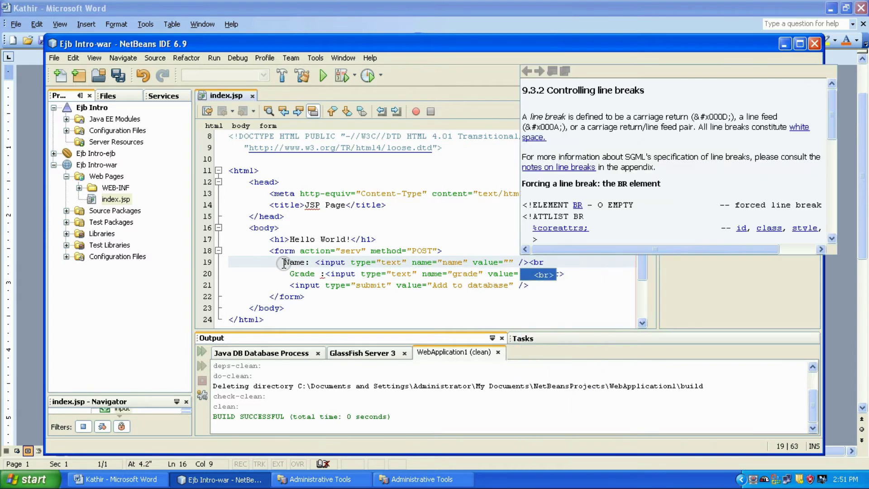
type(">")
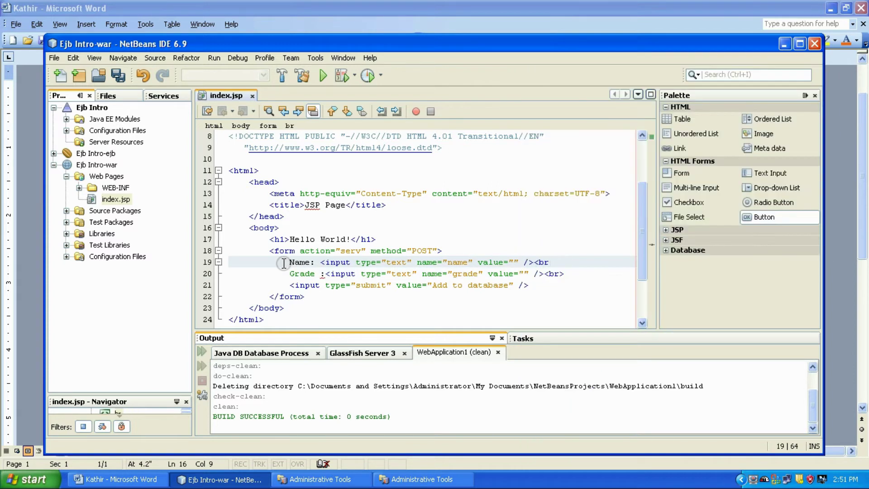
type(">")
key("Down")
key("Down")
key("ctrl+s")
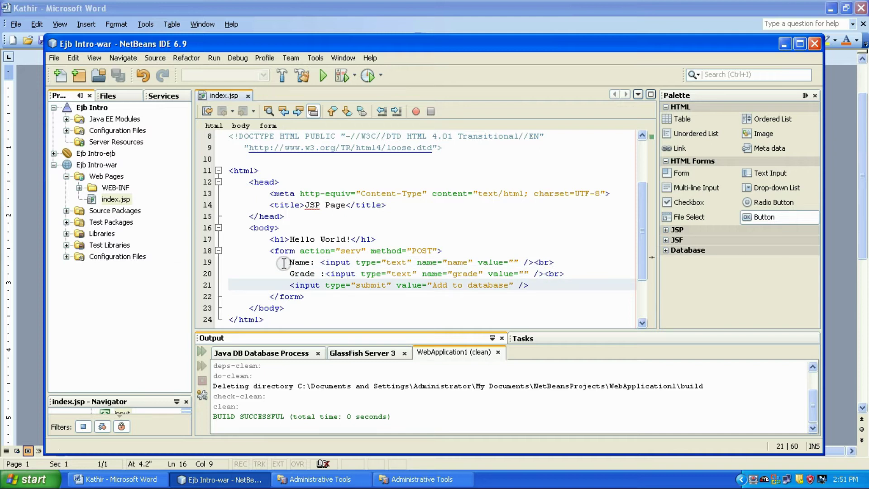
- Add servlet serv in package vel to Ejb Intro-war, mapped to /serv
right_click(95, 164)
left_click(270, 176)
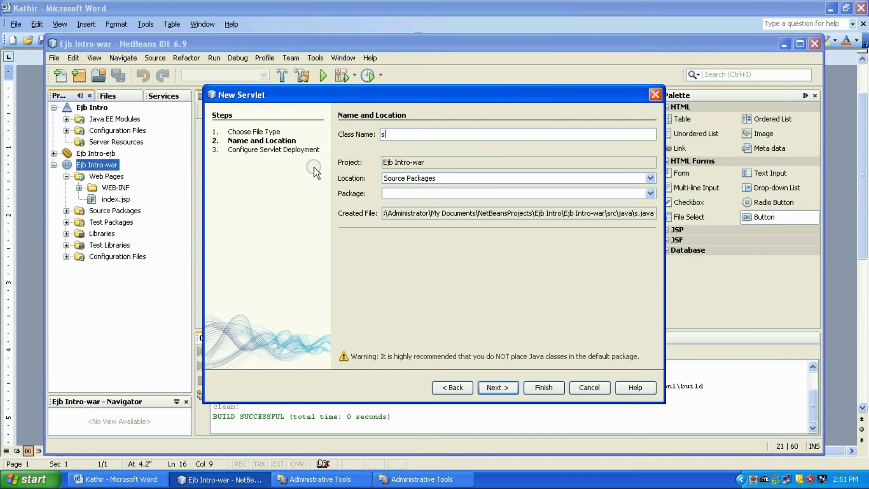
type("serv")
left_click(650, 194)
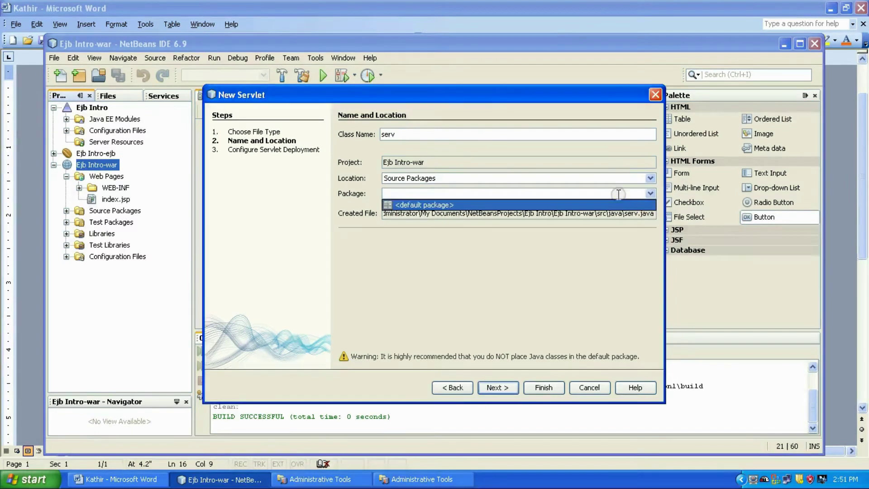
type("vel")
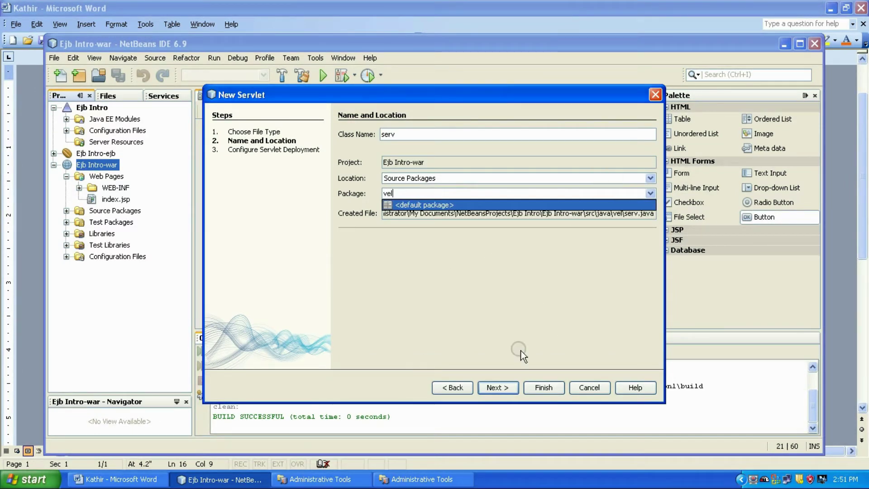
left_click(497, 387)
left_click(345, 169)
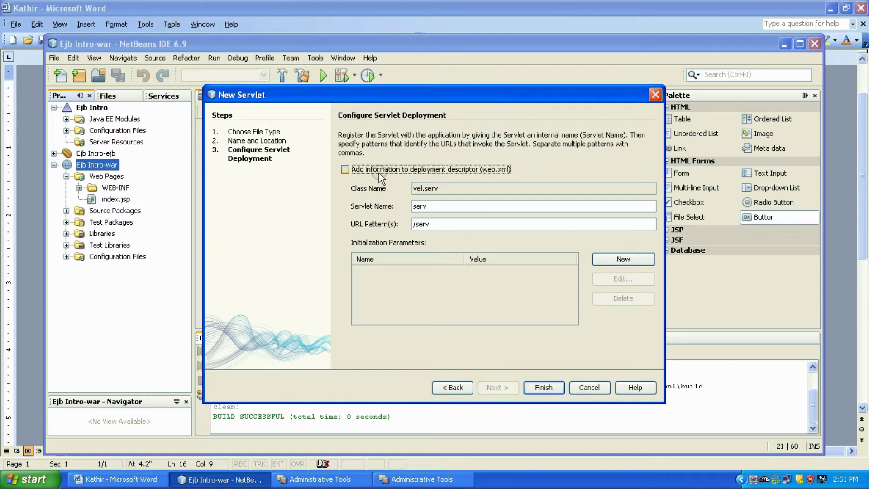
left_click(543, 387)
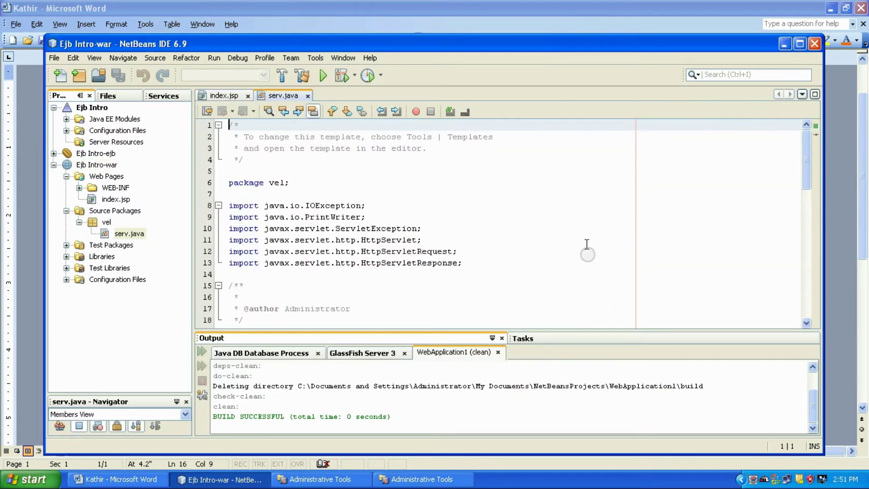
- Maximize the IDE, delete processRequest's try/finally block, and add blank lines above out.close()
double_click(542, 38)
scroll(416, 285, "down", 7)
mouse_move(224, 204)
left_mouse_down()
mouse_move(261, 309)
mouse_move(285, 329)
left_mouse_up()
key("Delete")
left_click(226, 183)
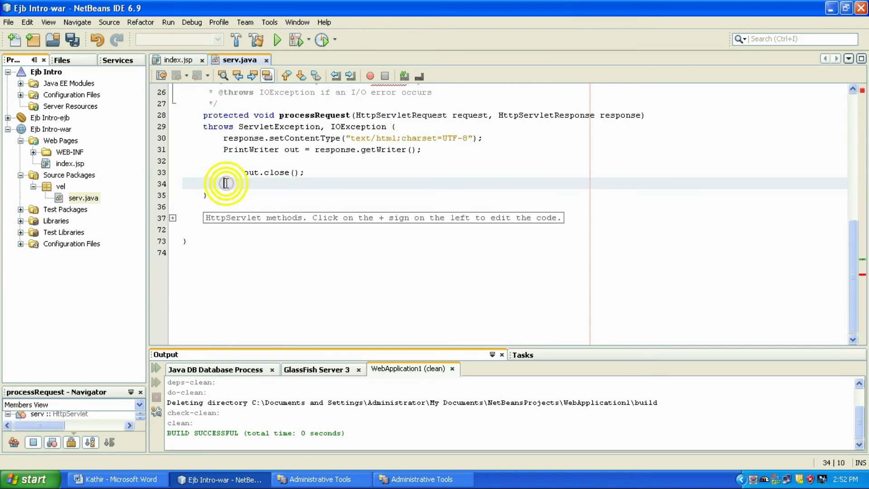
left_click(260, 161)
key("Return")
key("Return")
key("Return")
key("Up")
key("Up")
key("Up")
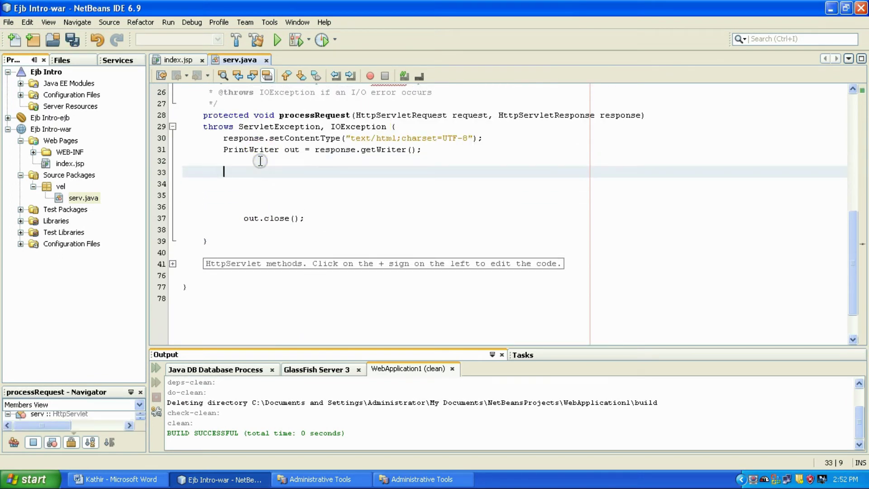
type("req")
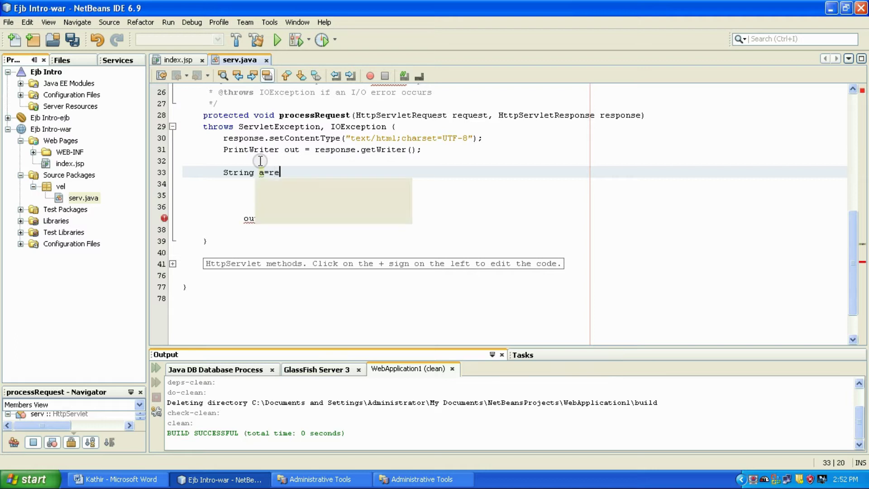
- Read the name parameter into string a with request.getParameter("name").toString()
key("Return")
type(".getp")
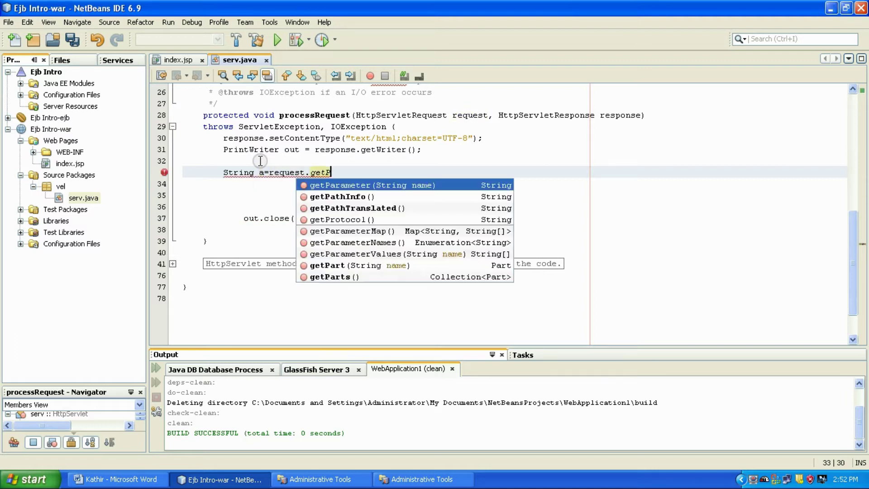
key("Return")
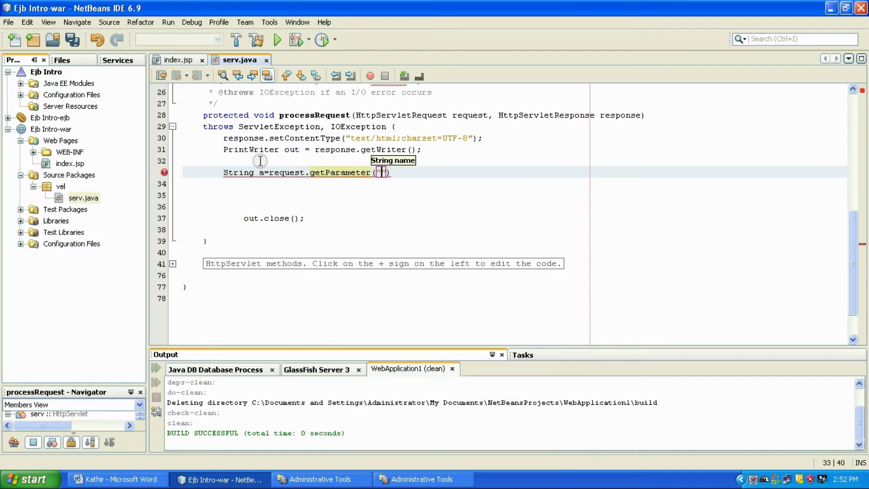
type("\"name\"")
key("End")
type(".")
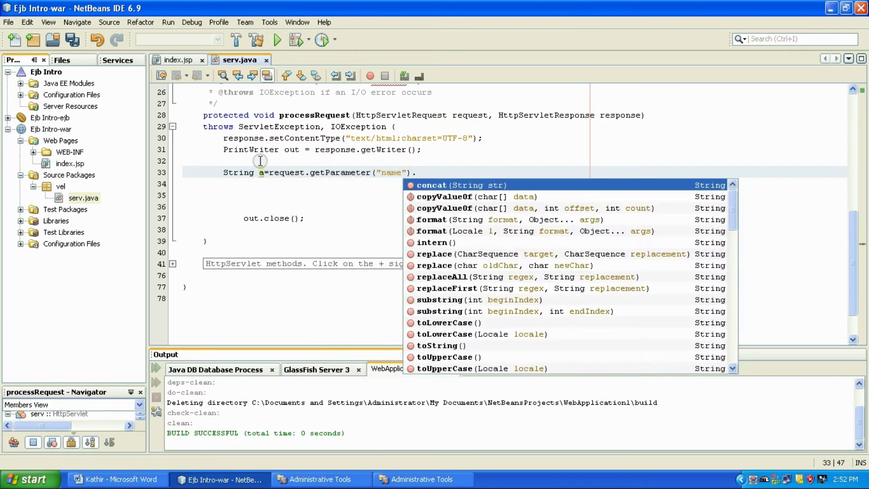
type("tos")
key("Return")
type(";")
key("Return")
type("String")
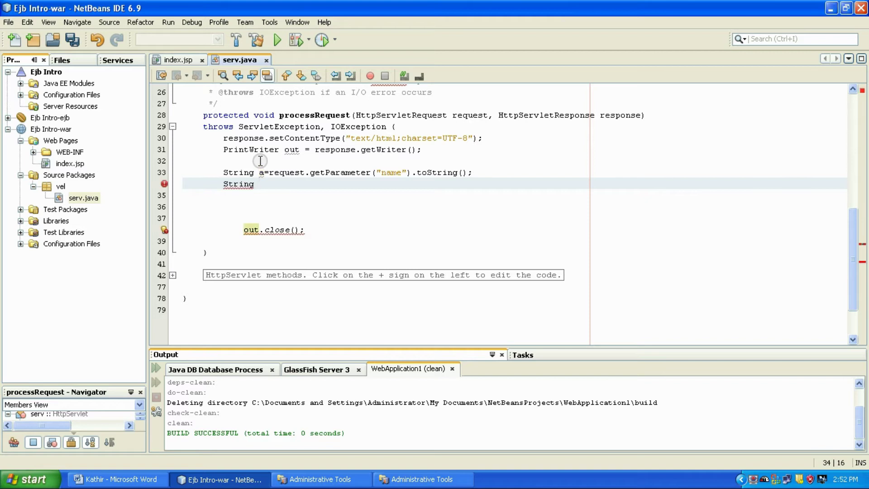
type("b=")
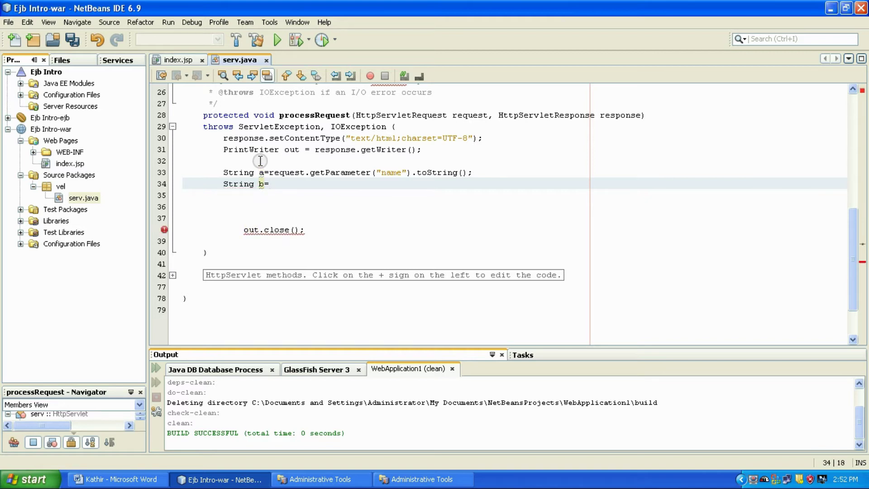
type("request.")
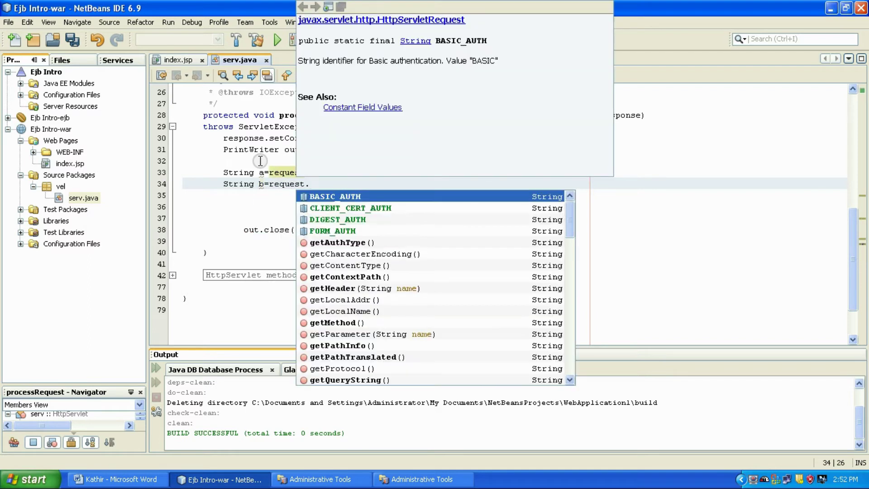
type("getP")
- Read the grade parameter into string b with getParameter("grade").toString()
key("Return")
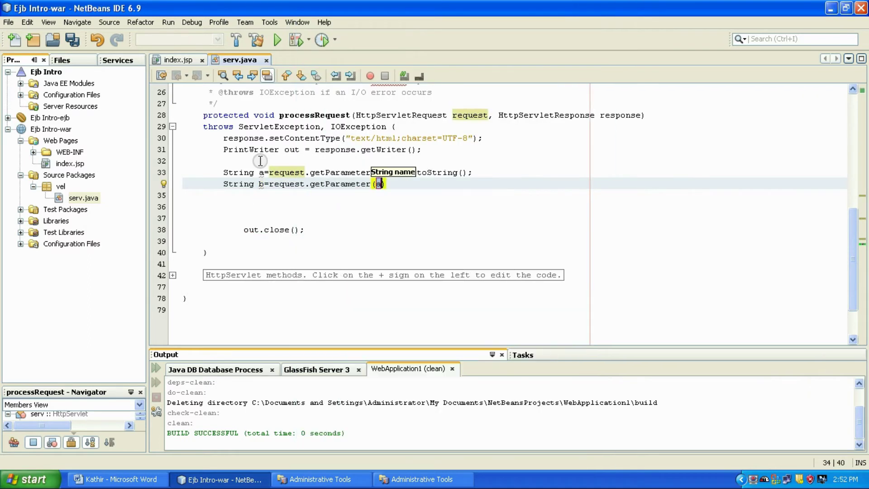
type("\"f")
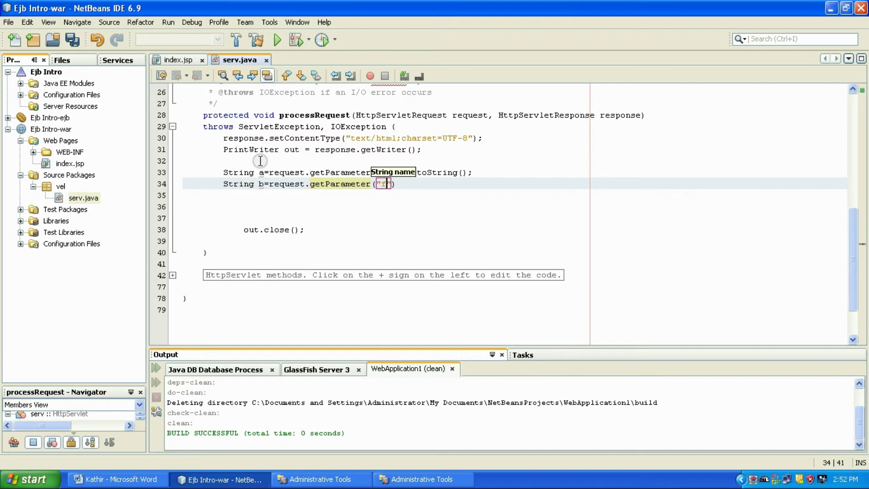
key("End")
type(".")
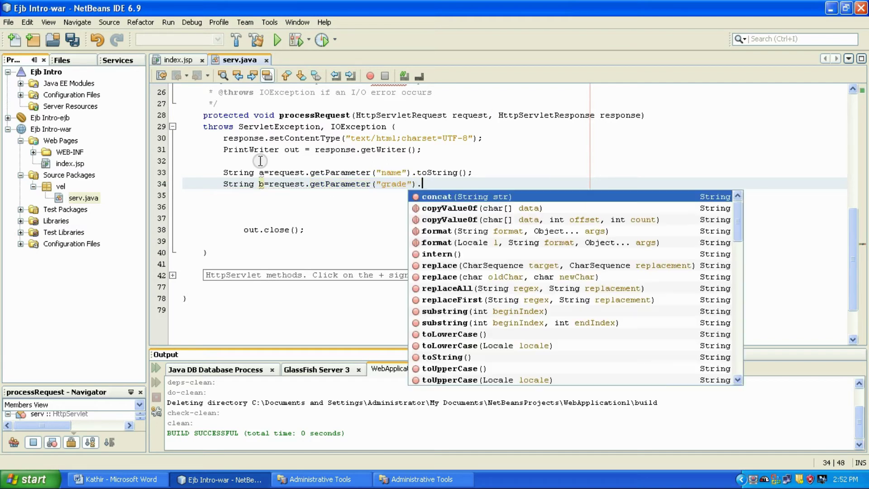
type("toS")
key("Return")
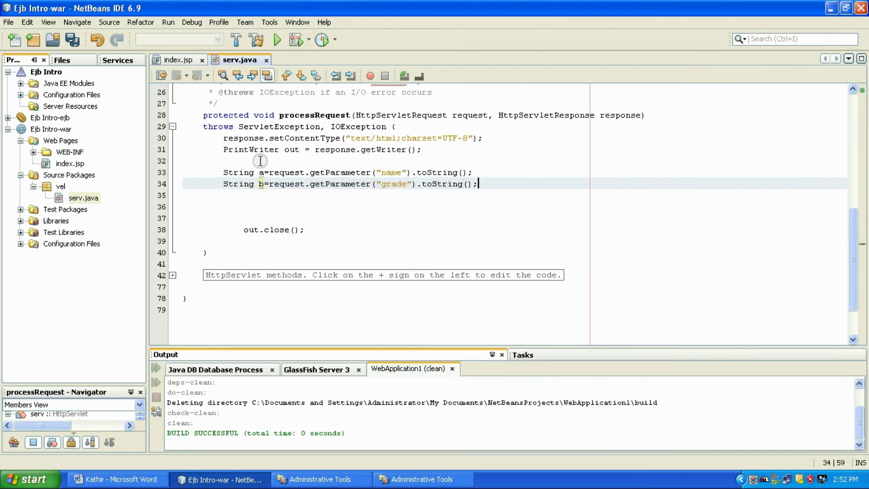
- Check the listed steps in the Word notes and return to NetBeans
left_click(116, 478)
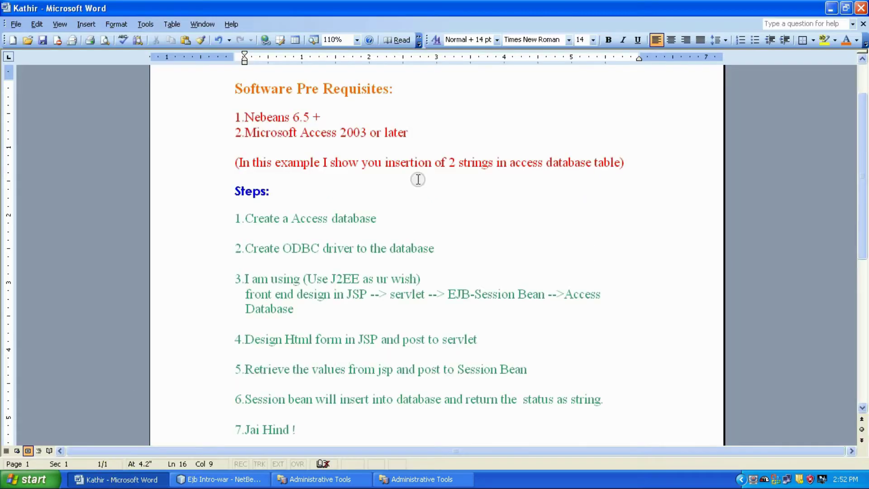
scroll(353, 336, "down", 1)
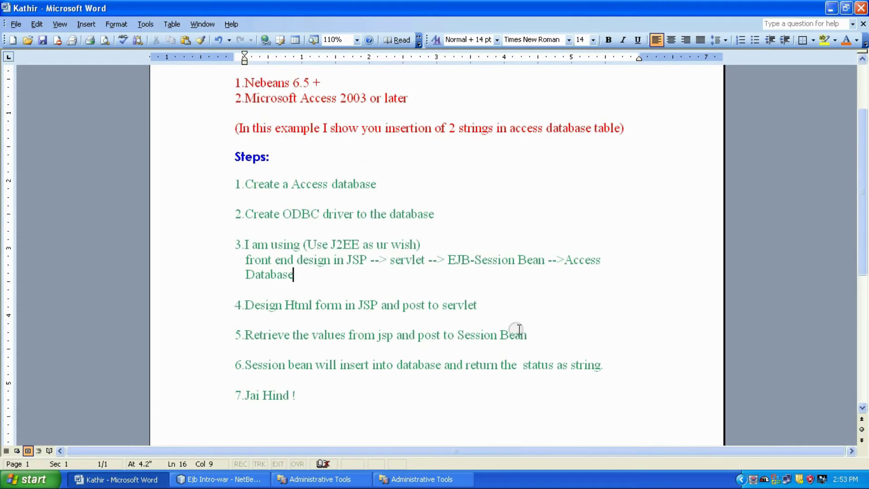
left_click_drag(530, 335, 265, 340)
left_click(264, 341)
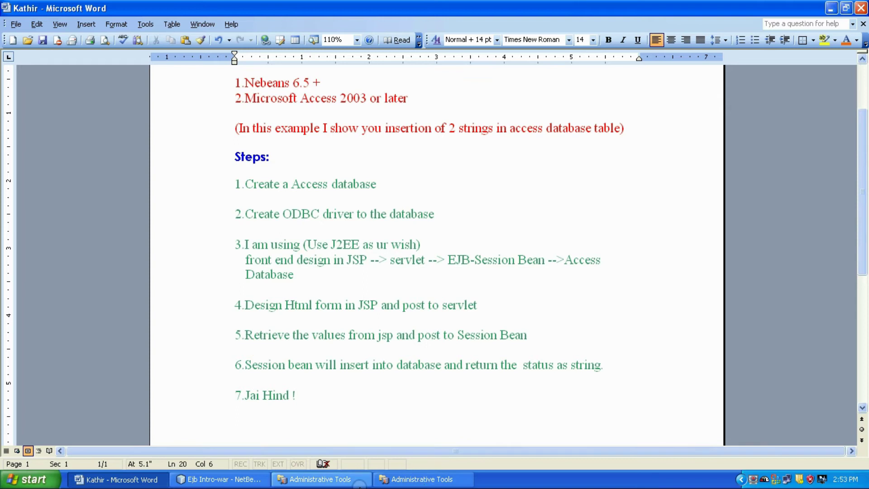
left_click(223, 478)
- In Ejb Intro-ejb, add a Stateless session bean posttodb in package vel with a Remote interface
left_click(50, 118)
right_click(49, 118)
mouse_move(66, 127)
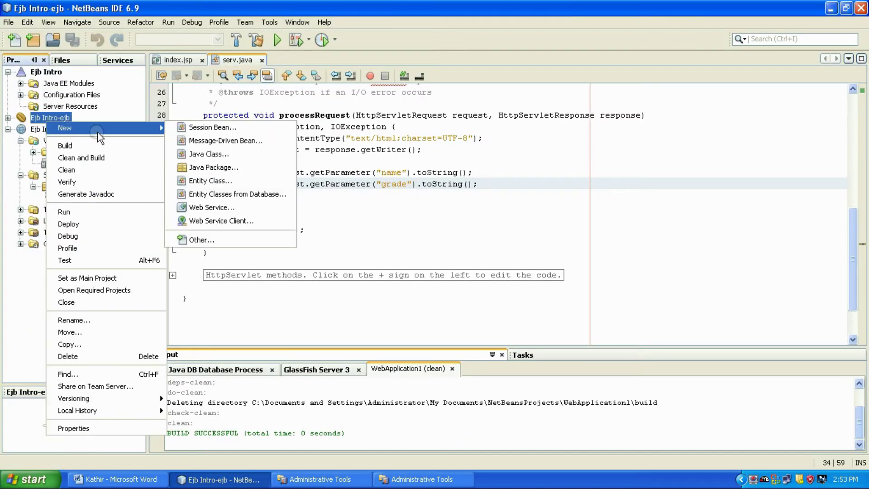
left_click(218, 126)
type("ser")
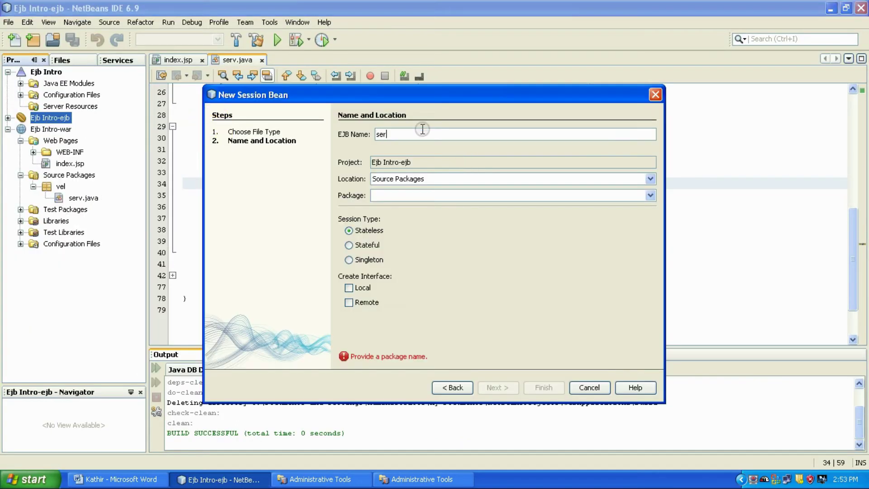
key("BackSpace")
type("p")
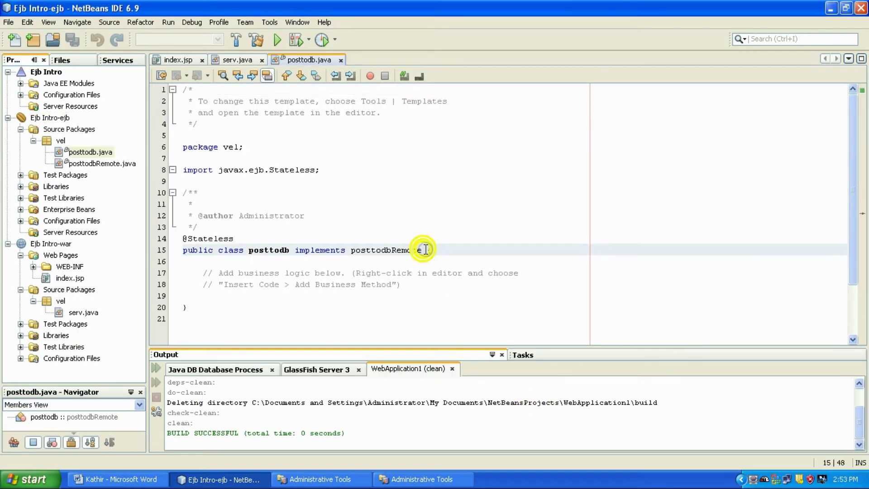
- Move the posttodb class's opening brace onto its own line and add blank lines inside the class
key("Return")
key("Return")
key("End")
key("Return")
- Add business method process returning String with String parameters a and b via Insert Code
right_click(234, 285)
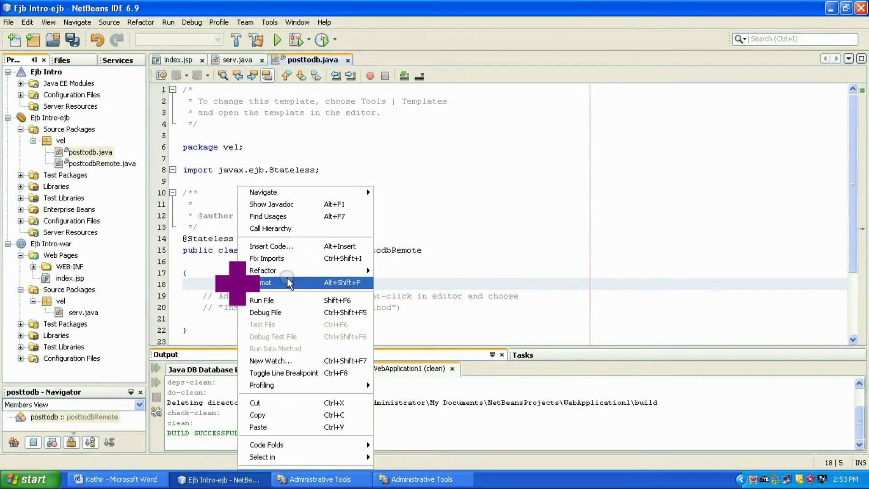
left_click(281, 245)
left_click(233, 310)
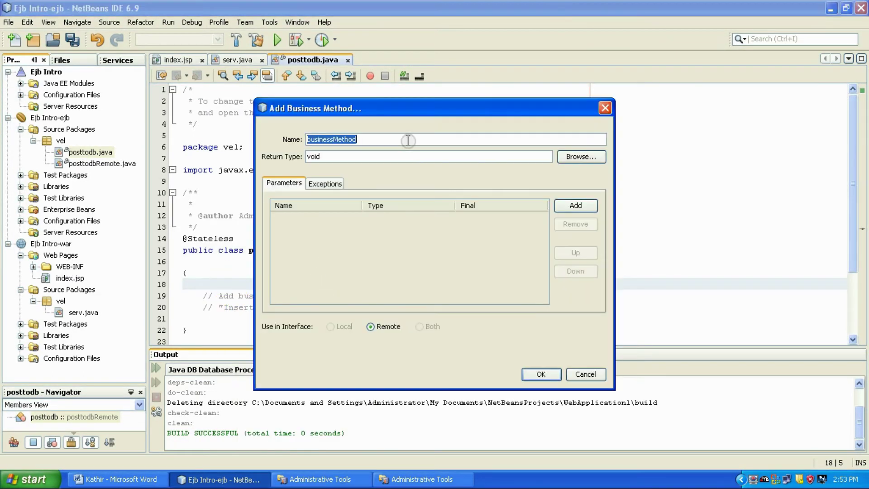
type("process")
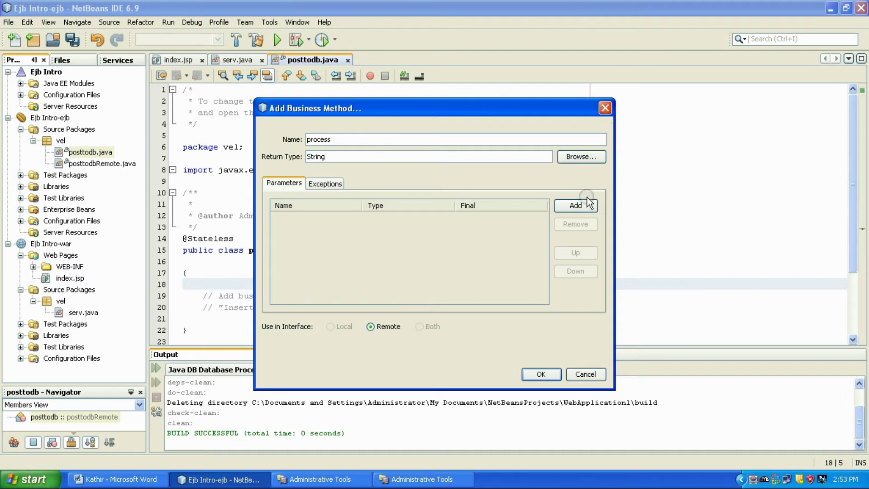
left_click(575, 205)
type("a")
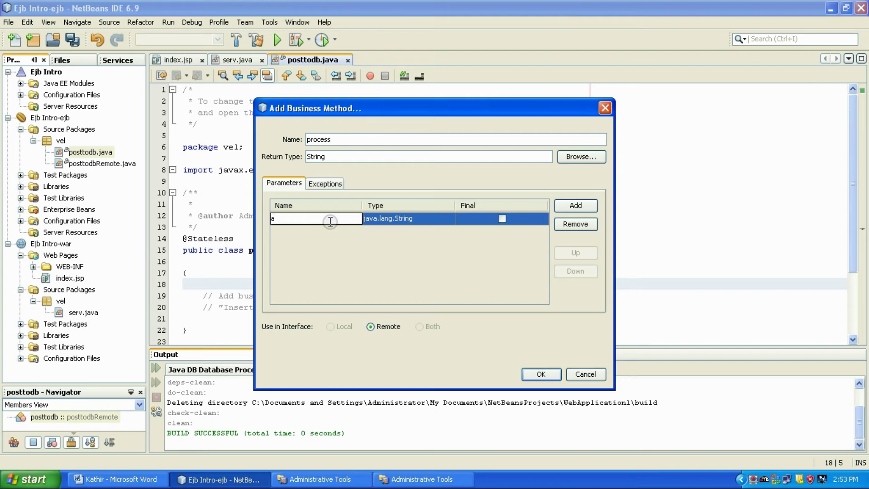
left_click(575, 205)
type("b")
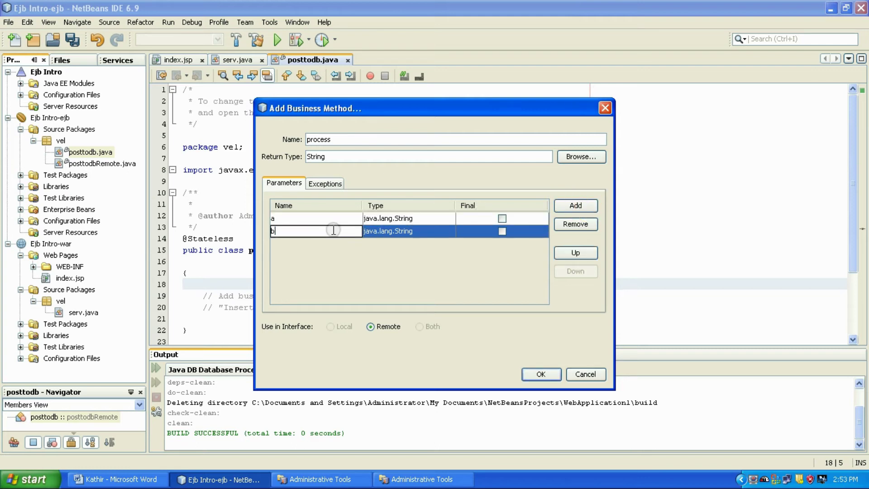
left_click(540, 374)
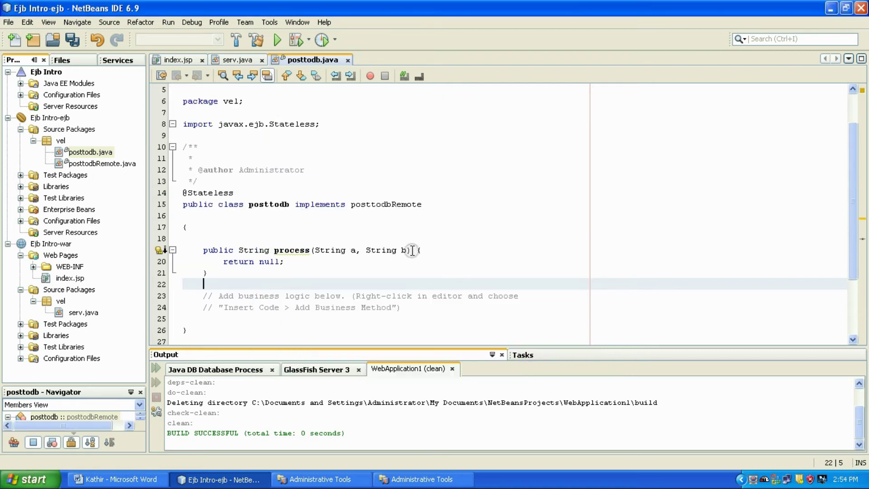
left_click(415, 250)
key("Return")
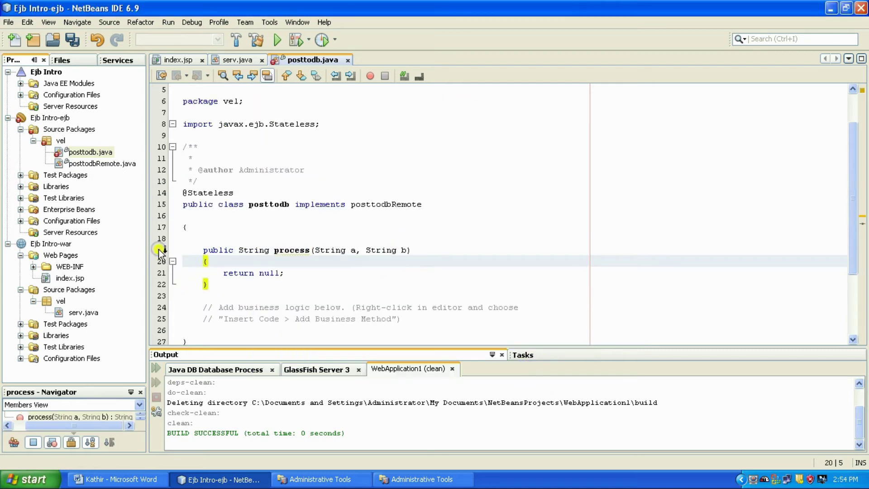
left_click(162, 251)
left_click(230, 262)
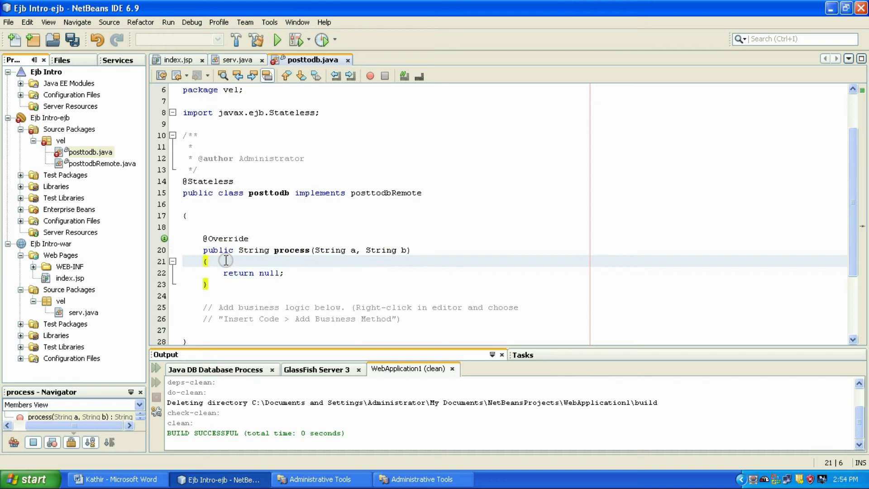
key("Return")
key("Return")
- Replace the placeholder return null with the JDBC insert code and import Statement from java.sql
left_click_drag(293, 295, 218, 273)
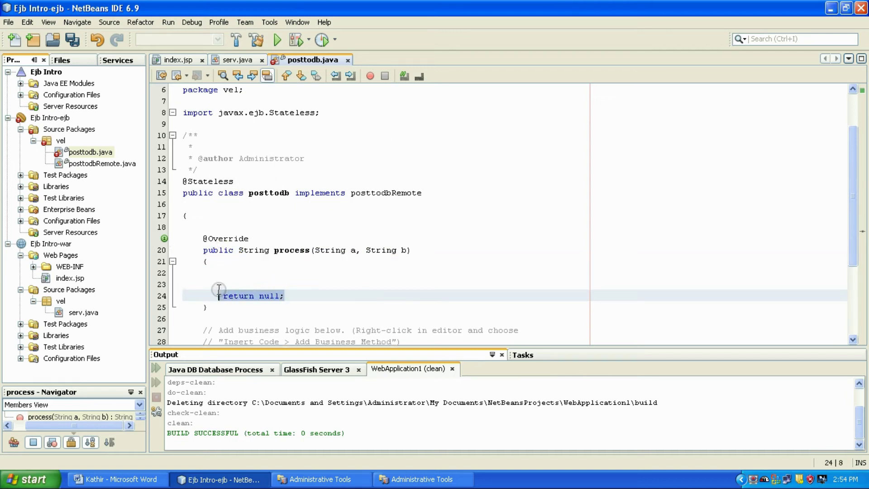
key("Delete")
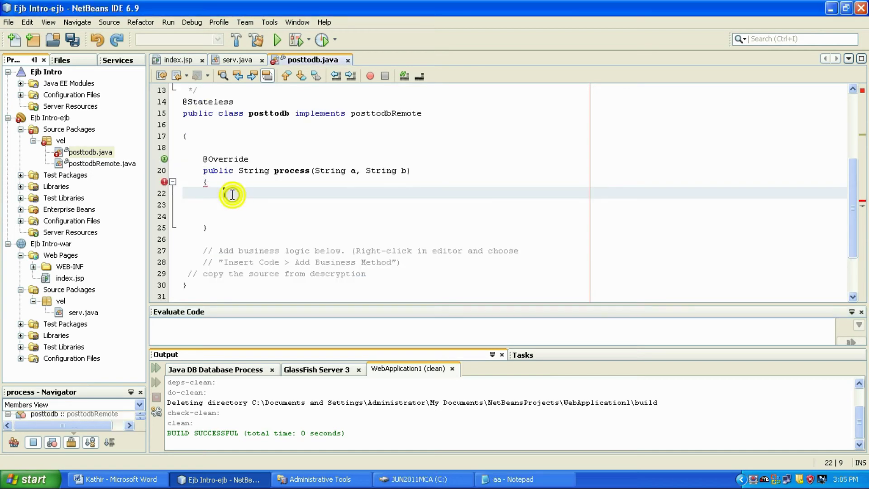
scroll(231, 194, "down", 3)
scroll(272, 224, "up", 6)
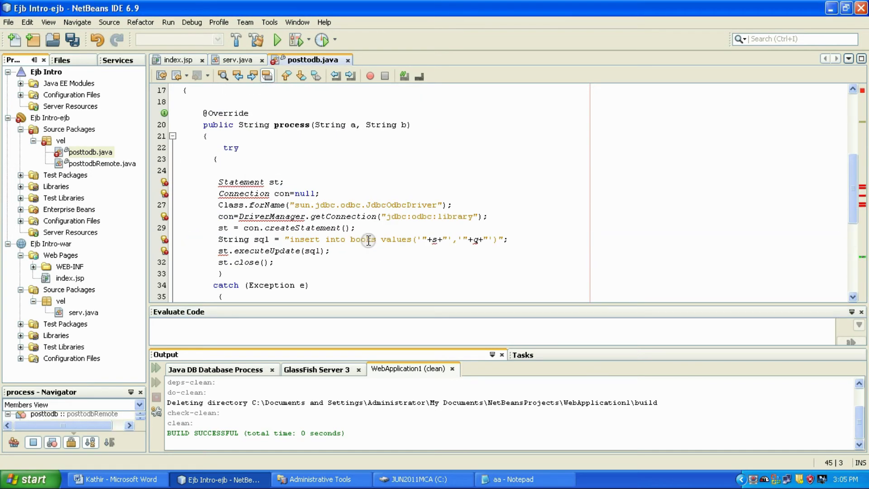
left_click(165, 216)
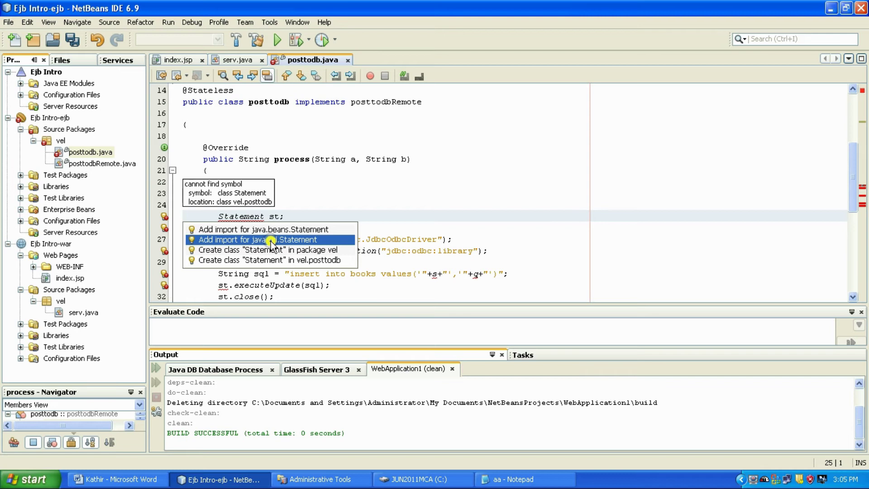
left_click(231, 226)
- Change the import to java.sql.*, fix the SQL string variables to a and b, and save posttodb.java
left_click(313, 170)
double_click(285, 170)
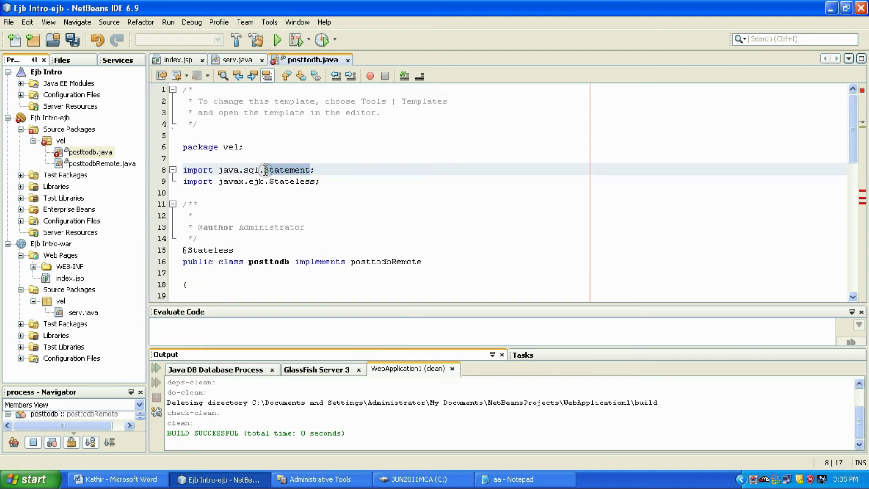
type("*")
scroll(292, 196, "down", 6)
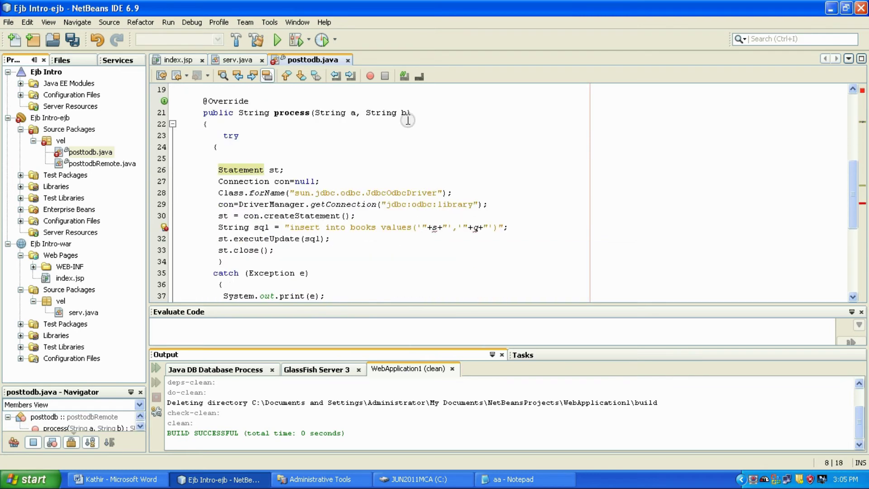
left_click(438, 227)
key("BackSpace")
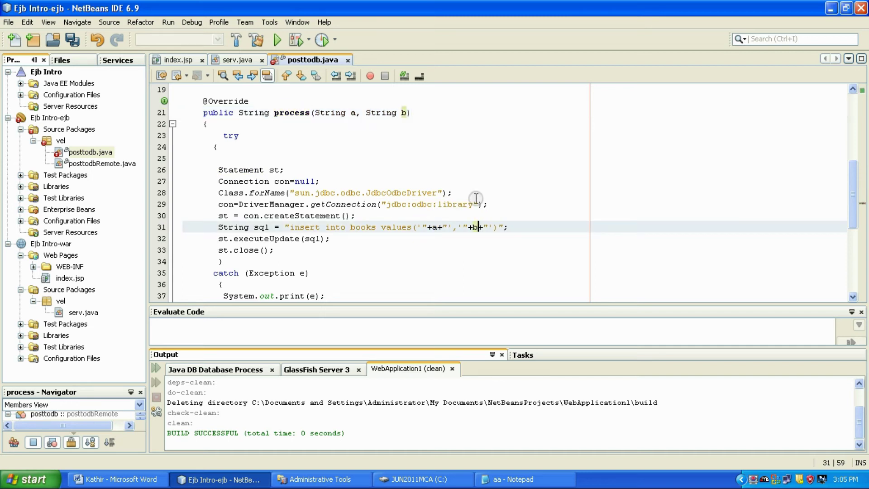
key("ctrl+s")
scroll(431, 211, "up", 3)
scroll(432, 210, "down", 3)
scroll(432, 211, "up", 6)
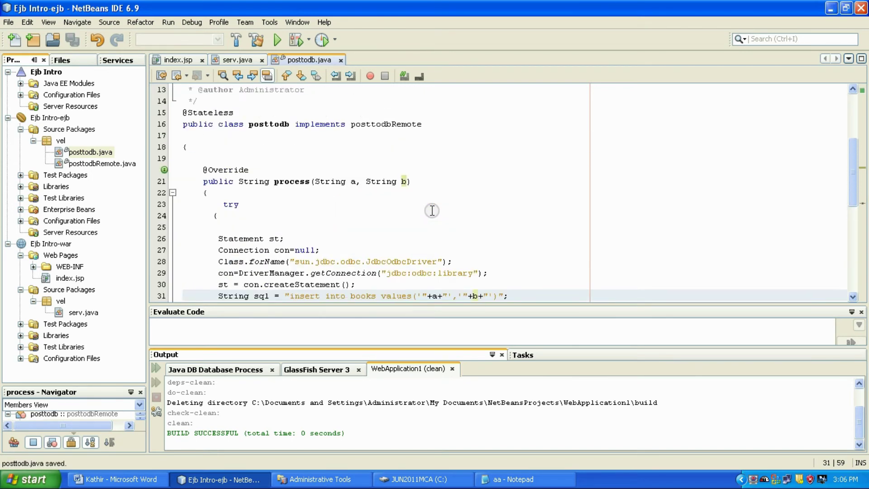
scroll(432, 210, "down", 3)
- Check the libra data source name in the ODBC Data Source Administrator
double_click(475, 203)
left_click(319, 478)
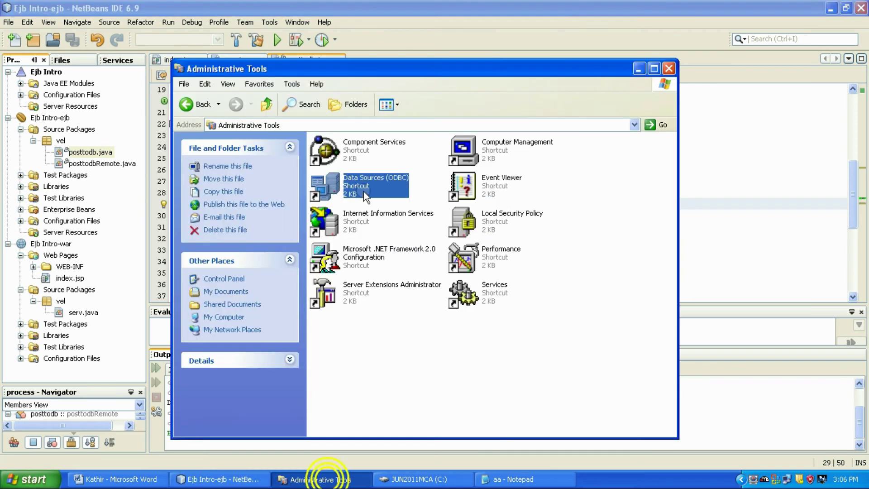
double_click(363, 190)
left_click(314, 212)
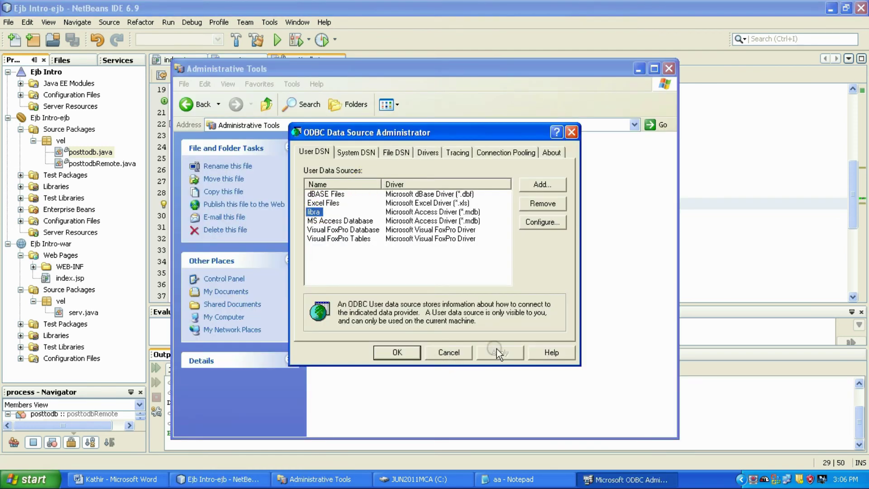
left_click(449, 352)
left_click(669, 68)
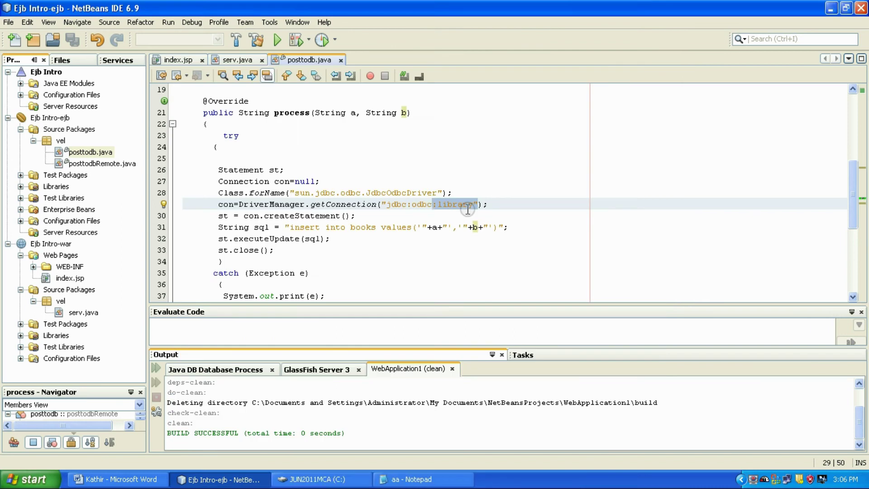
type("libra")
- Save posttodb.java with the libra connection, select 'books' in the query, and launch Win+R Run
key("ctrl+s")
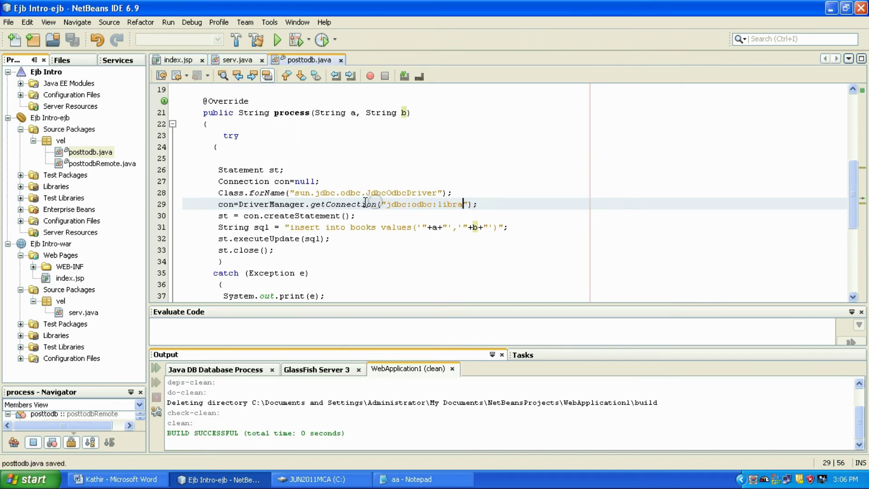
left_click_drag(378, 227, 348, 227)
key("super+r")
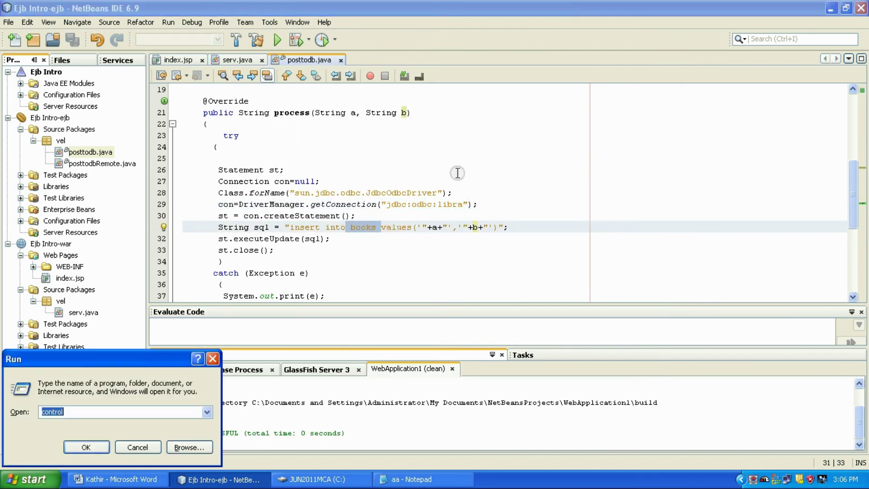
type("msaccess")
- Open C:\ejb\db1.mdb in Microsoft Access to check the table name
key("Return")
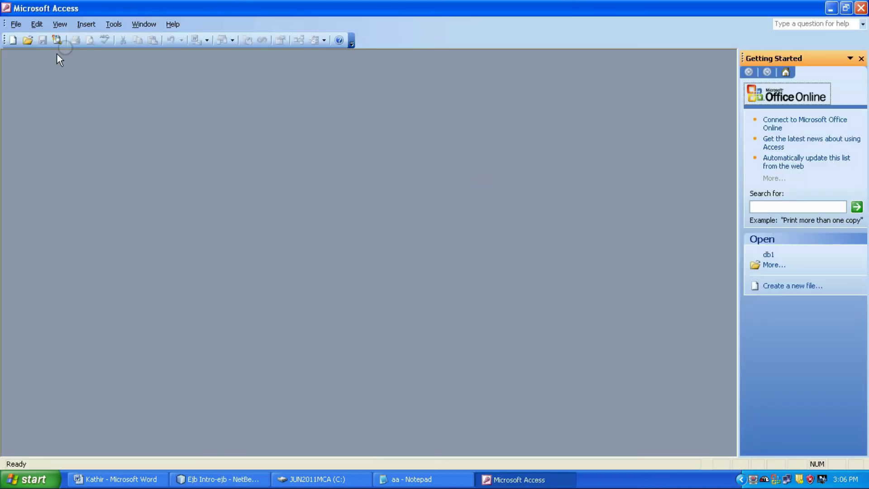
left_click(15, 24)
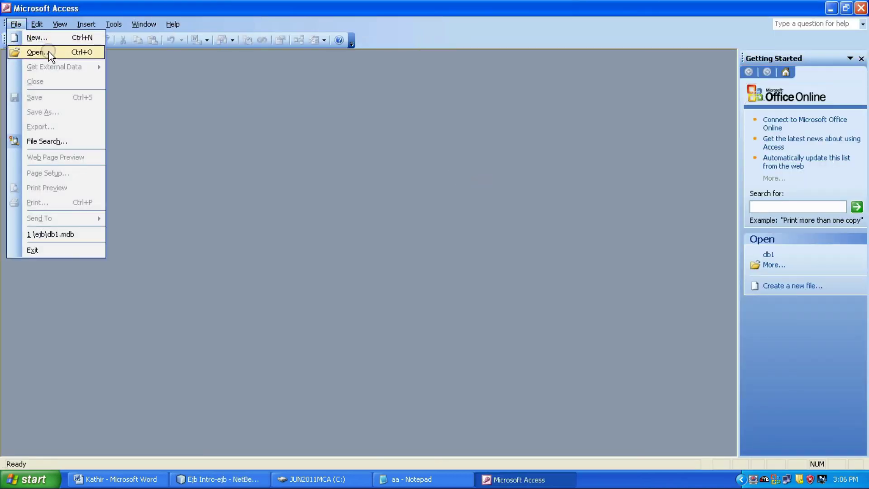
left_click(49, 53)
left_click(285, 275)
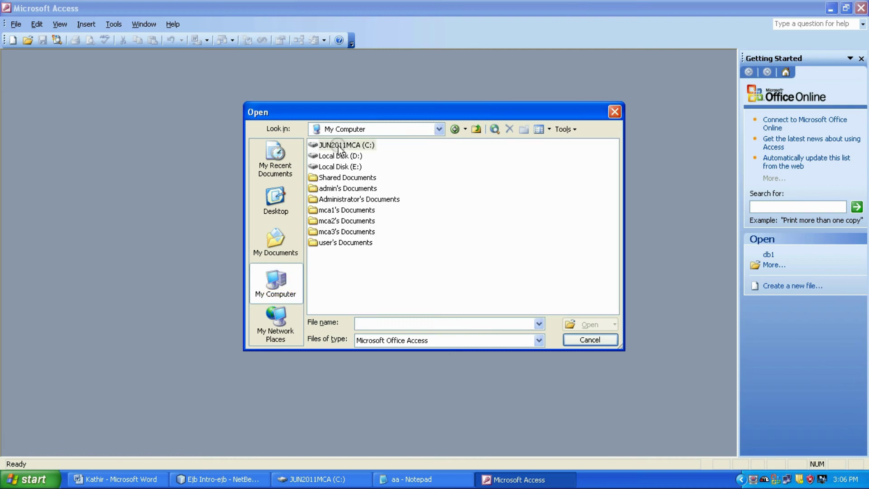
double_click(339, 156)
double_click(326, 169)
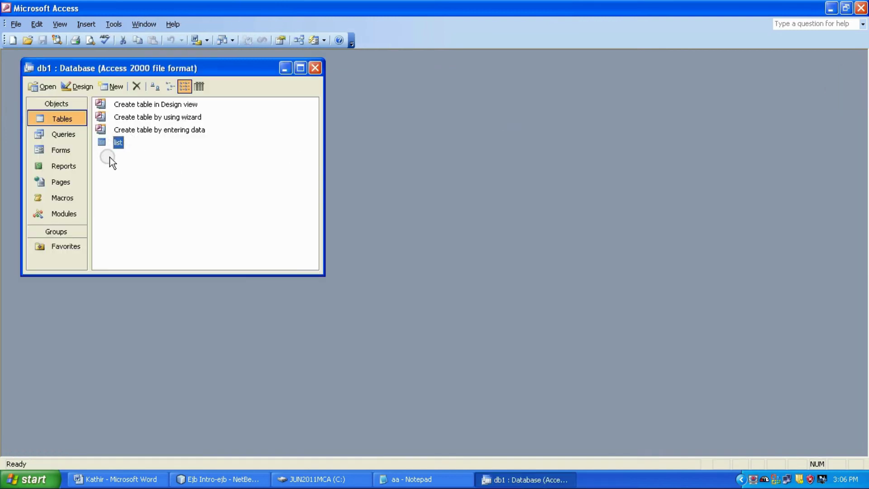
- Change the query table from 'books' to 'list', save, and review steps 5–6 in the Word notes
left_click(219, 479)
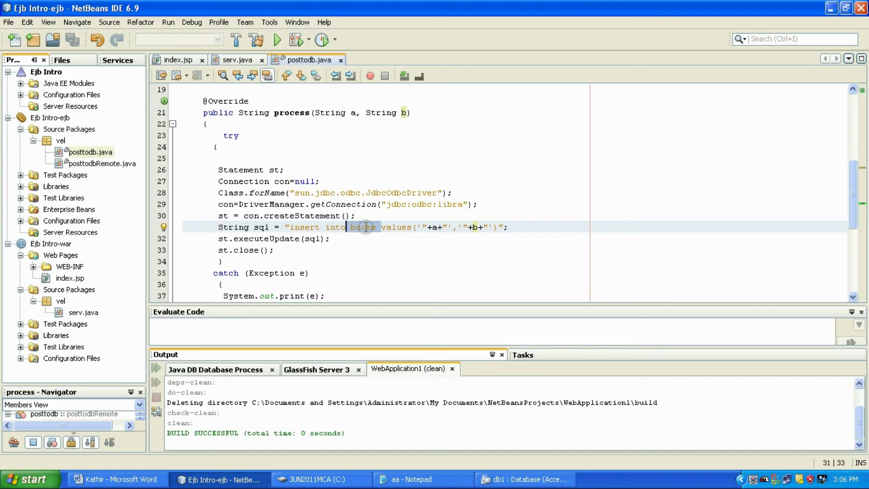
type("li")
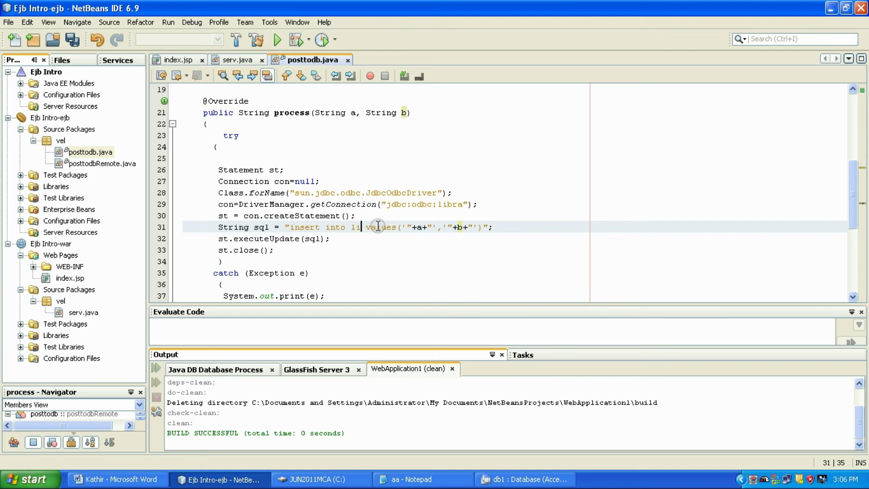
type("st")
key("ctrl+s")
scroll(336, 246, "down", 3)
scroll(337, 246, "up", 6)
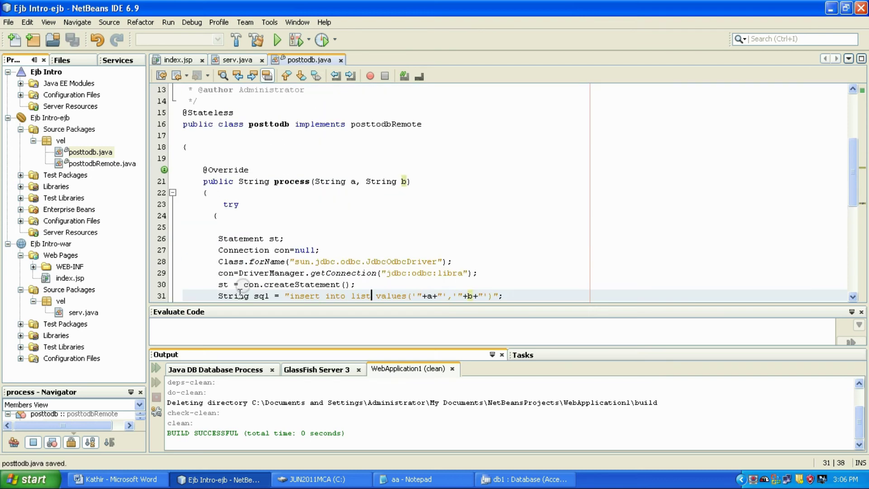
left_click(115, 479)
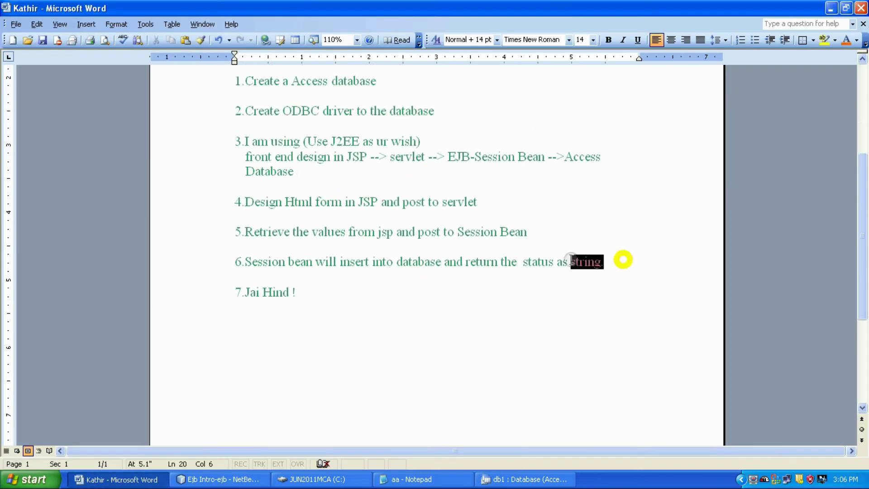
left_click_drag(603, 263, 245, 265)
left_click(364, 265)
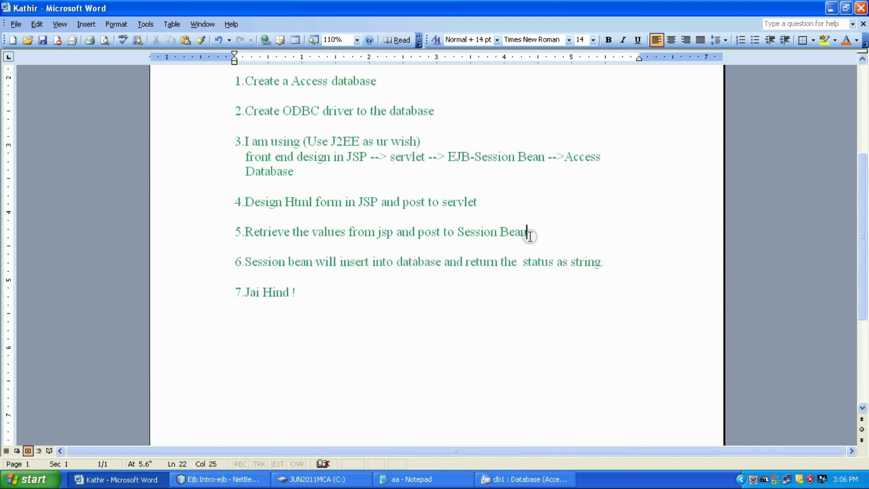
left_click_drag(530, 232, 235, 232)
left_click(222, 478)
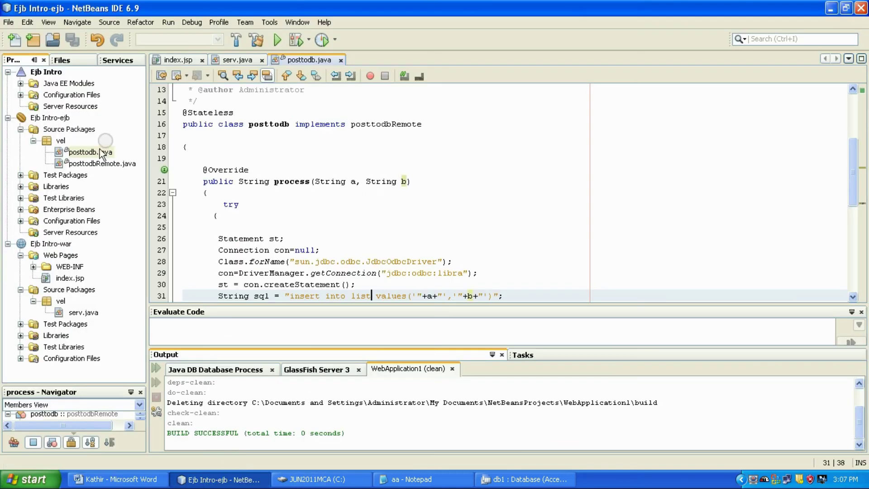
double_click(72, 314)
scroll(340, 177, "up", 8)
left_click(395, 253)
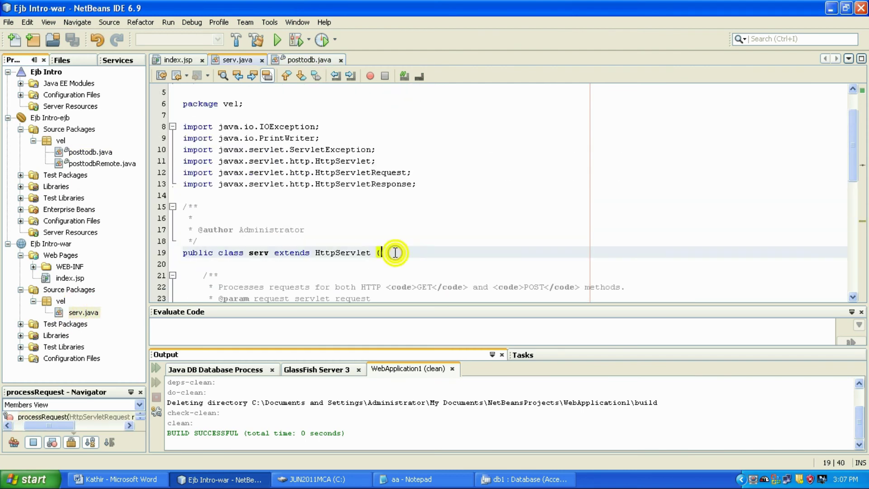
key("Return")
type("@ E")
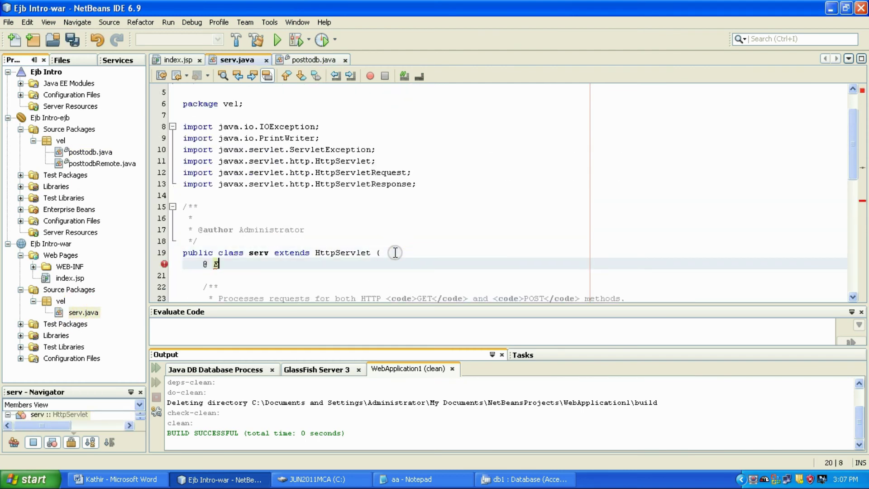
type("JB")
key("Return")
left_click(166, 266)
left_click(252, 278)
type("private po")
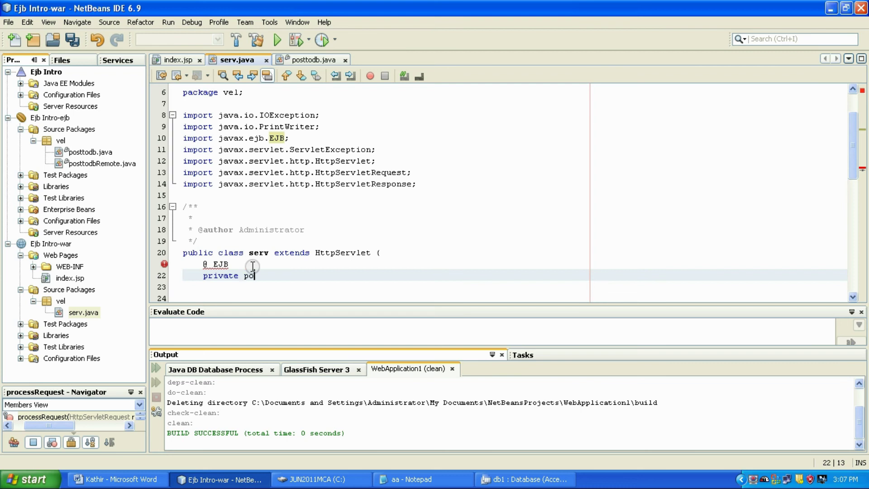
key("ctrl+space")
key("Return")
type("pro")
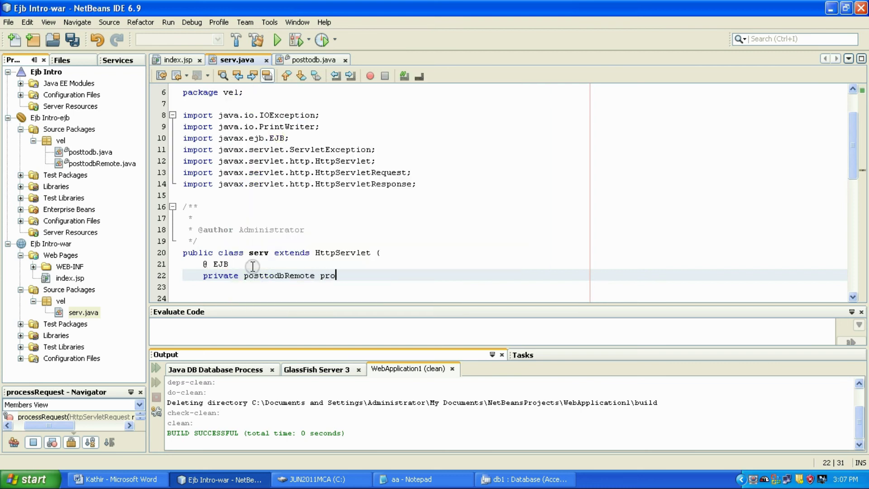
type(";")
scroll(260, 248, "down", 6)
- Add out.print(pro.process(a, b)); in processRequest, then bring up the Ejb Intro project menu
left_click(260, 247)
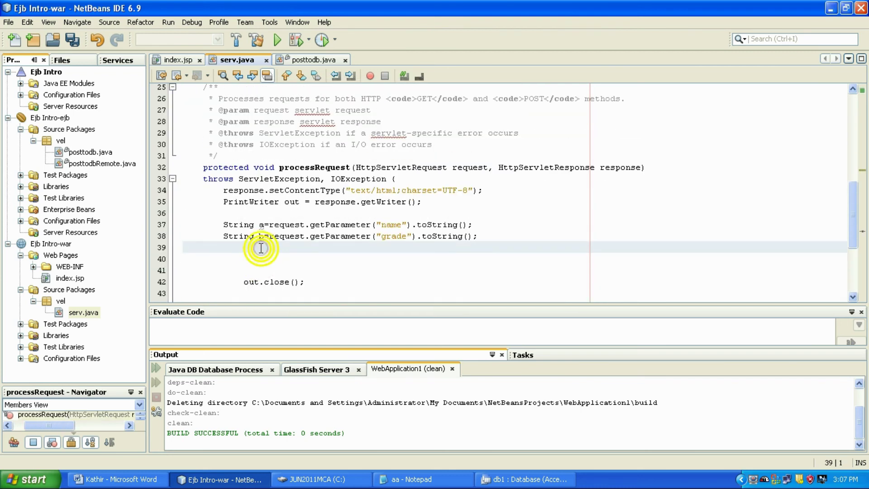
type("o")
type("ut.pr")
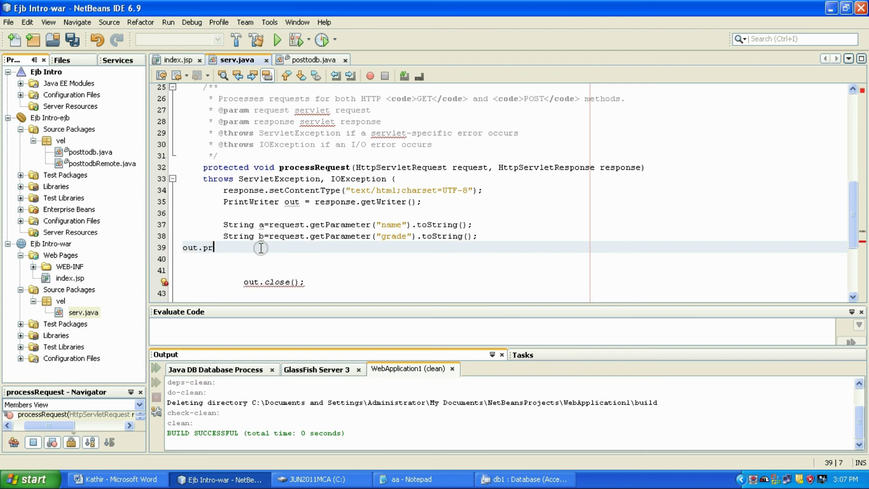
type("int();")
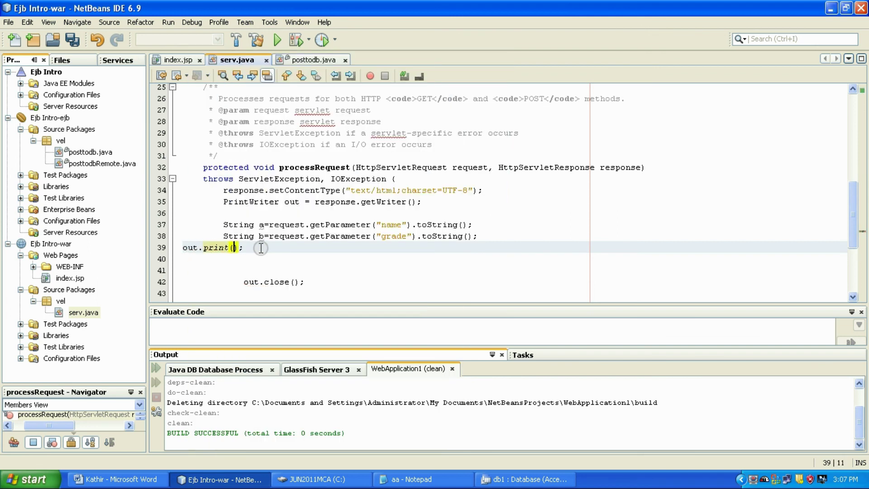
key("ctrl+space")
key("Down")
key("Down")
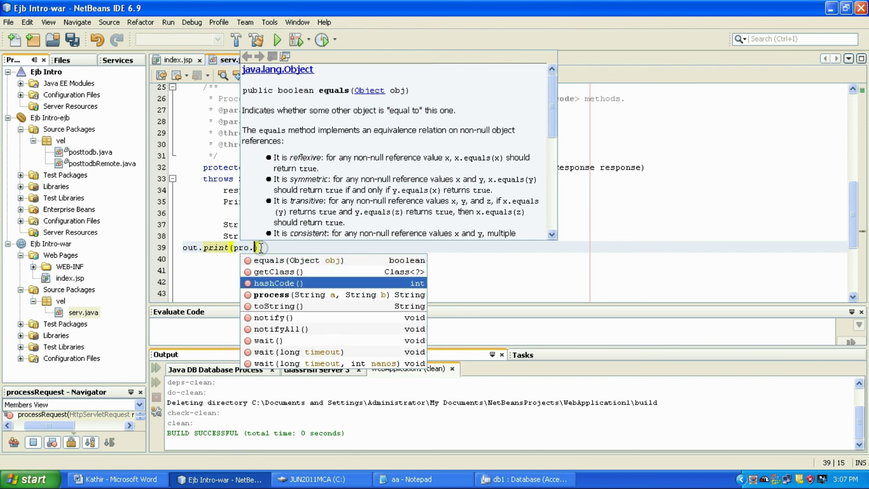
key("Down")
key("Return")
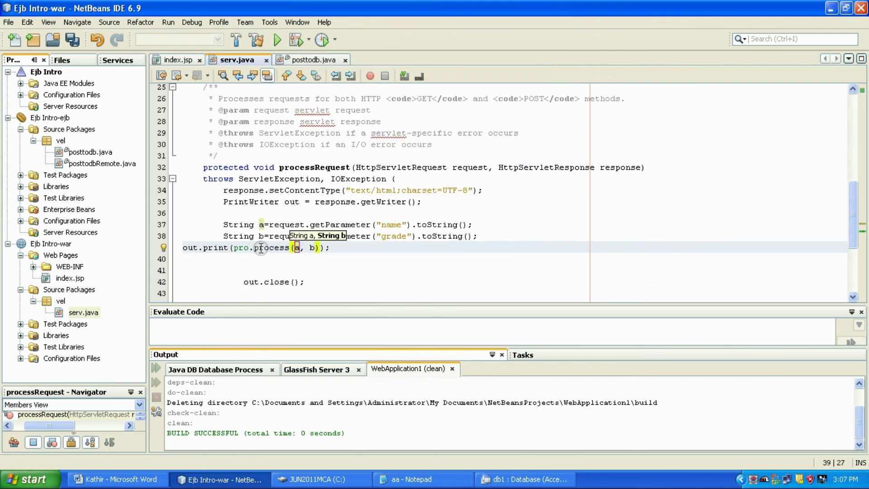
left_click_drag(253, 247, 253, 224)
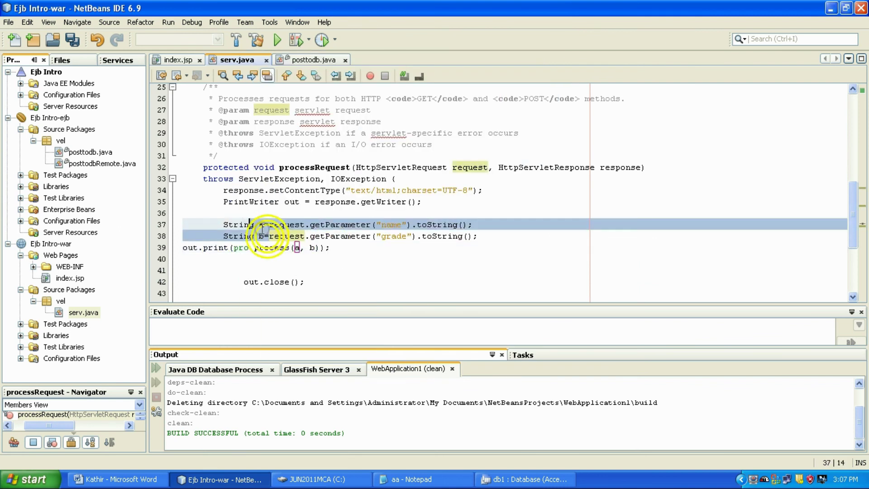
left_click(353, 270)
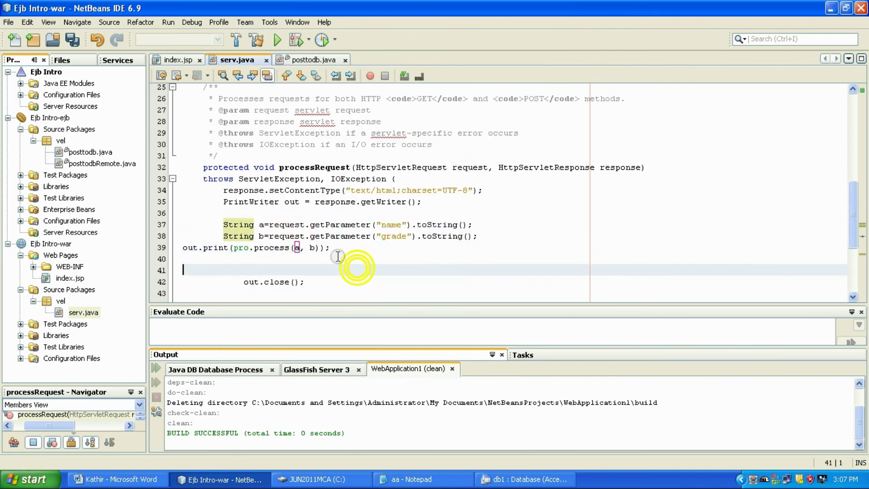
right_click(42, 72)
- Run Ejb Intro and submit Name 'indian' and Grade 'first', getting 'Its Done !'
left_click(65, 146)
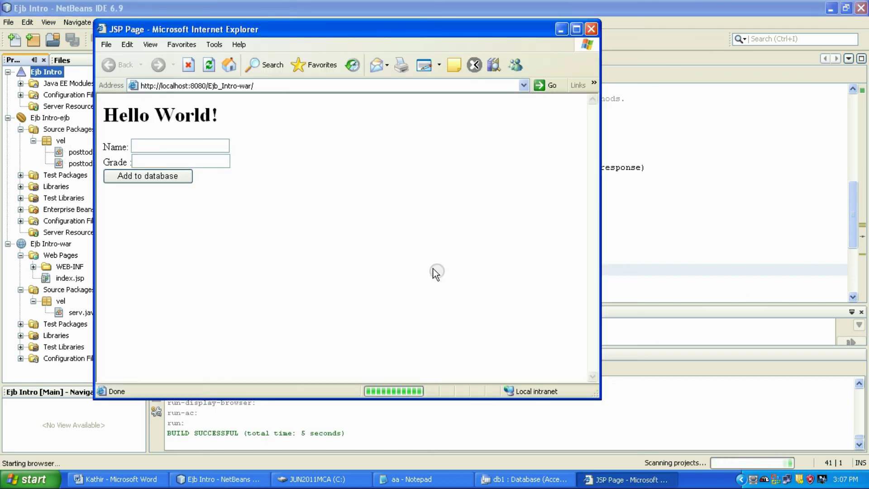
left_click(169, 146)
type("ka")
type("first")
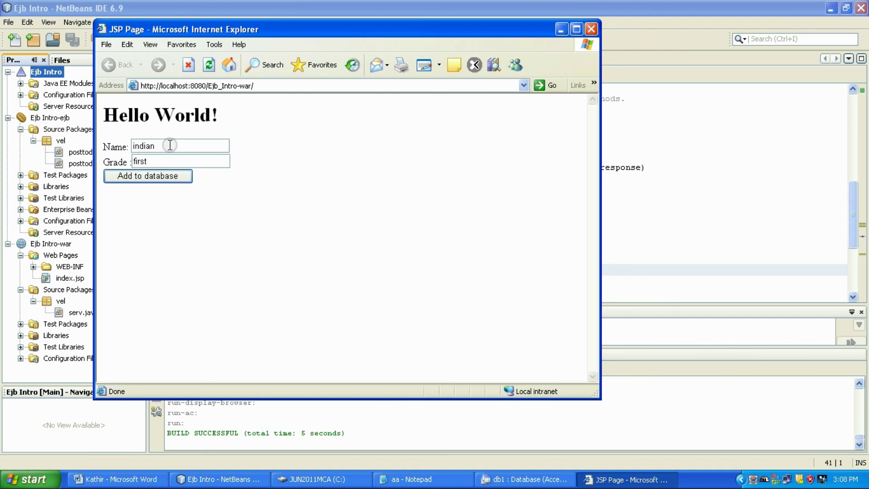
key("Return")
left_click_drag(143, 109, 103, 109)
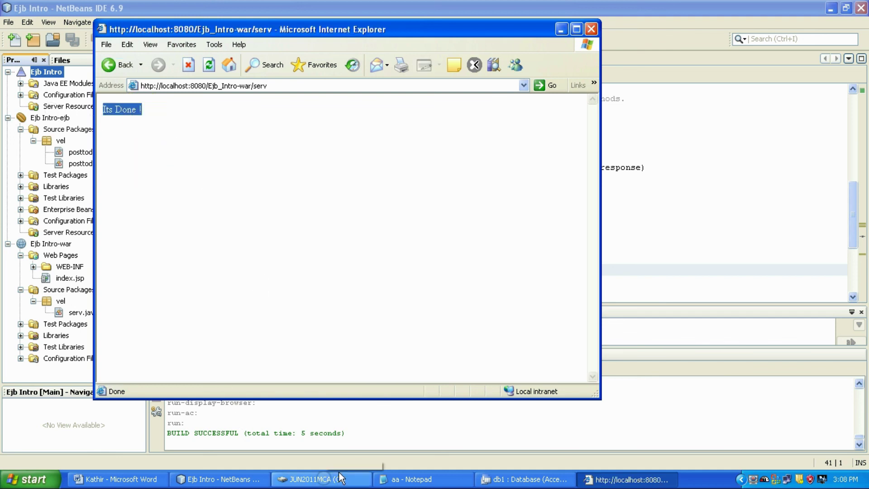
- Confirm the new row in Access's list table, then add a new line above 'Jai Hind !' in Word
left_click(516, 480)
double_click(109, 140)
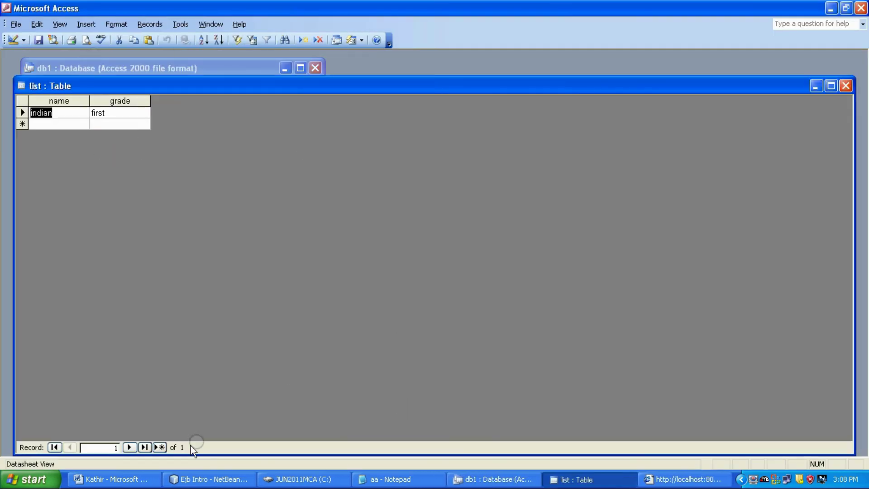
left_click(112, 479)
left_click(346, 262)
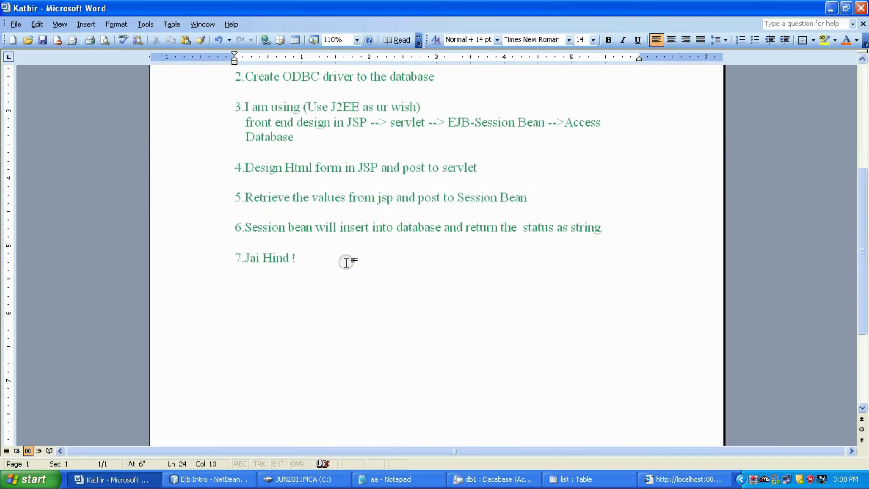
key("Home")
key("Return")
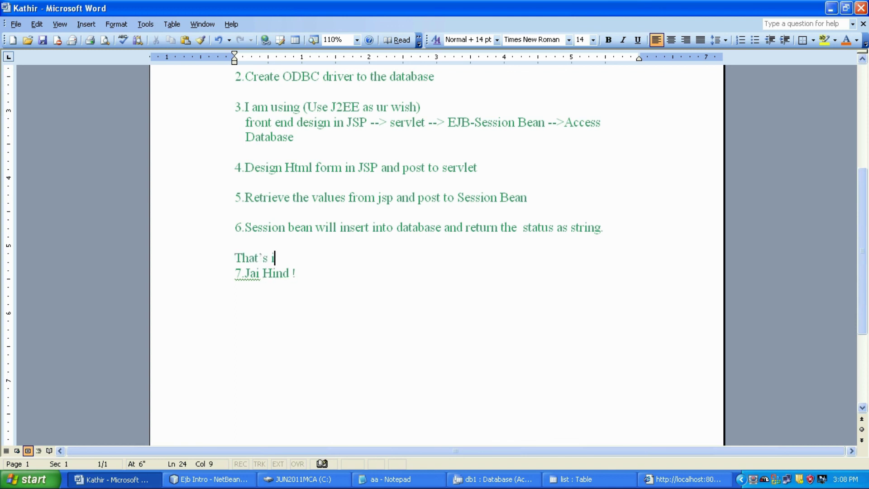